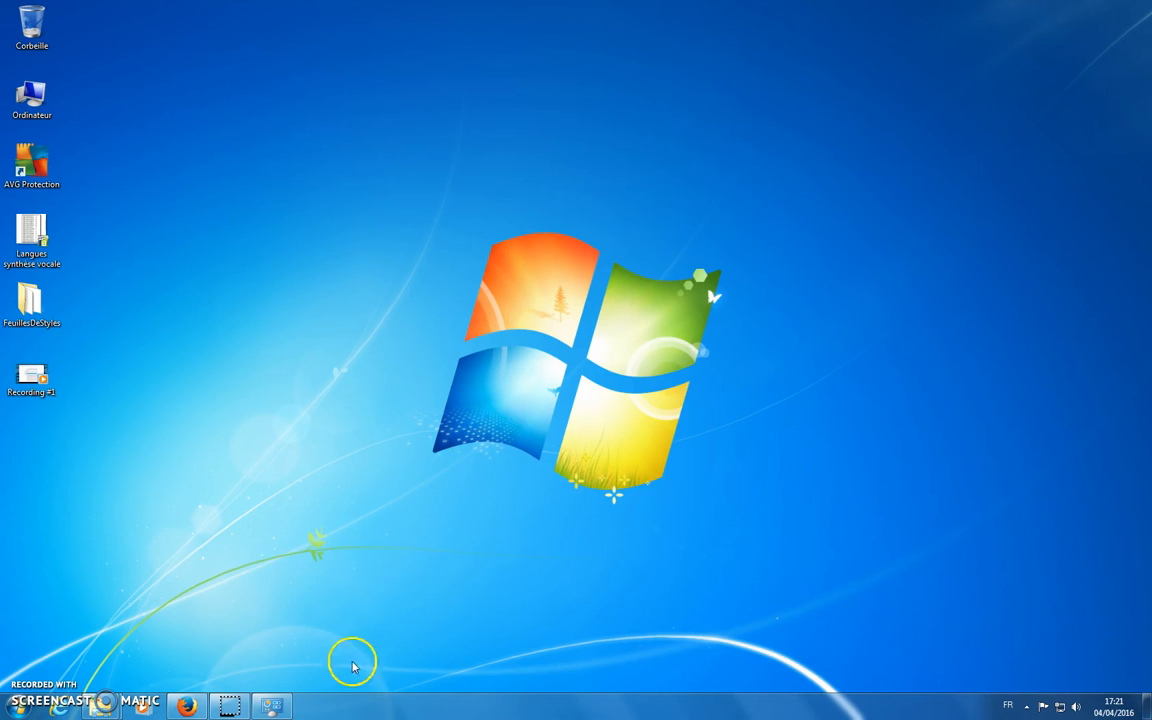
- Bring up the Personnalisation window, apply the Windows Classique theme and check how the Start menu looks with it
left_click(272, 706)
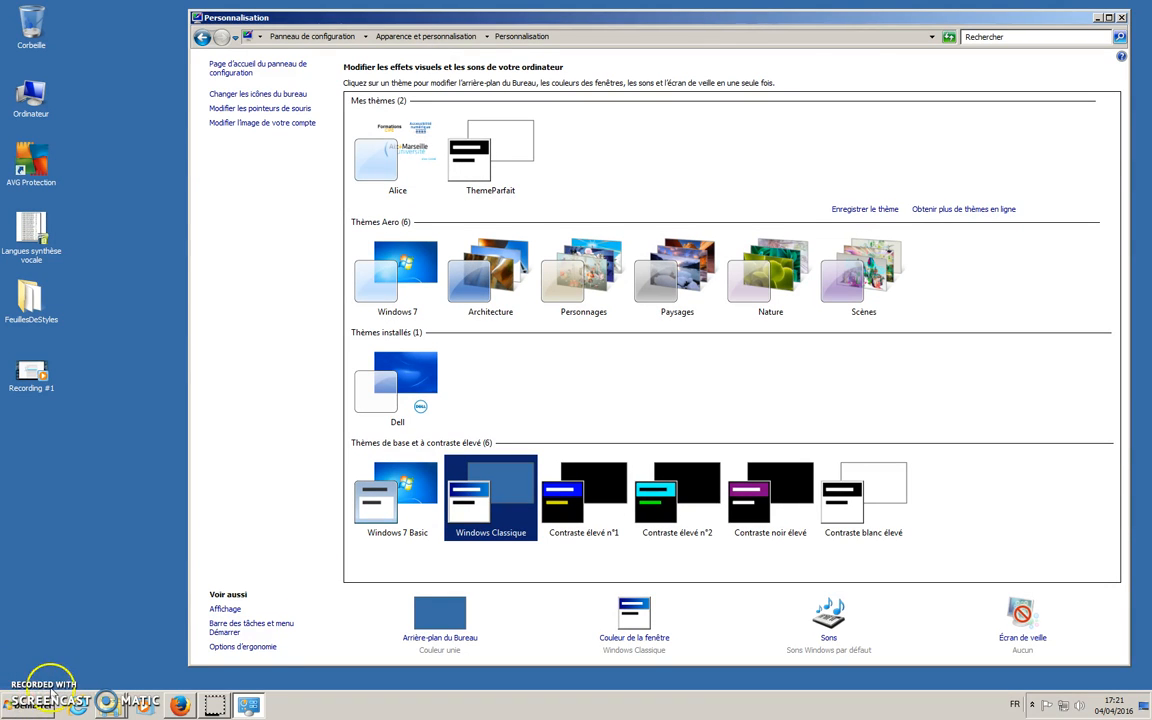
left_click(14, 706)
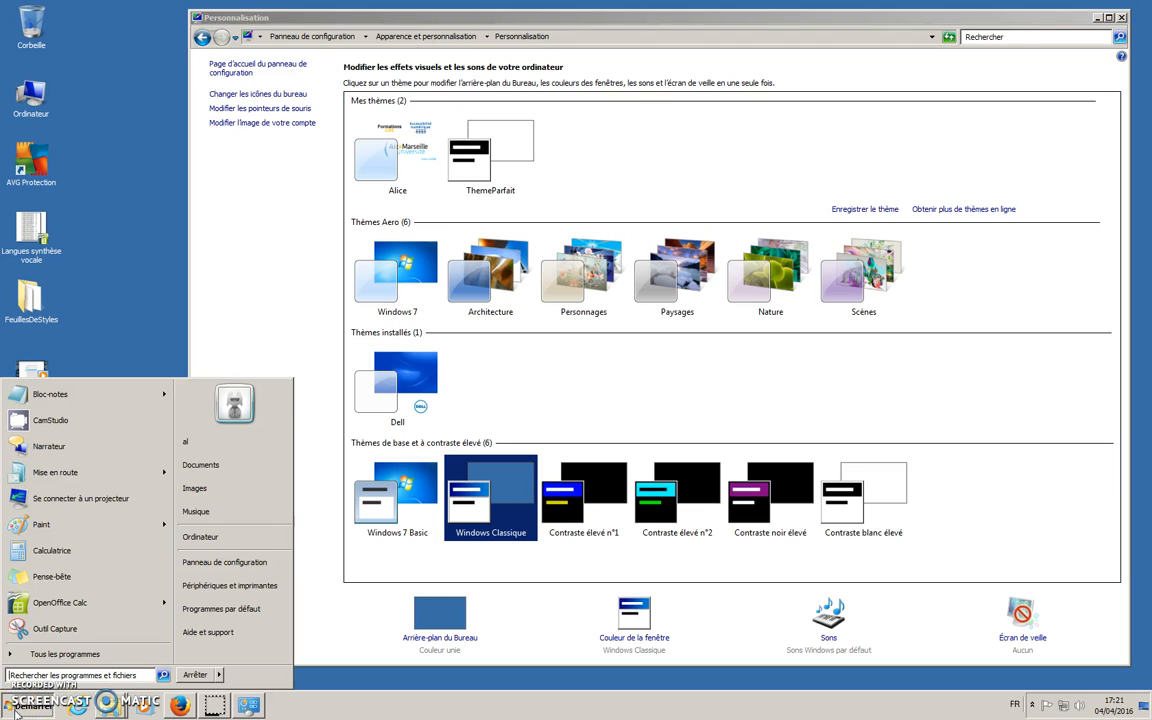
left_click(14, 708)
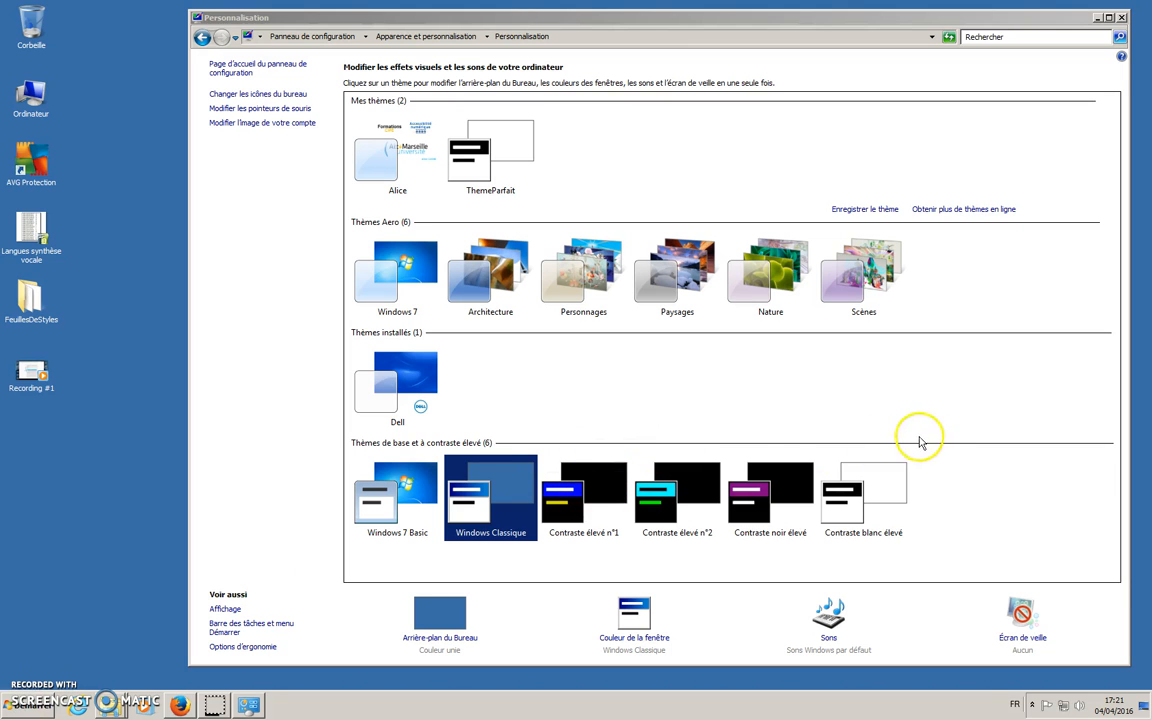
- Apply the Contraste élevé n°1 theme and check how the Start menu looks with it
left_click(617, 477)
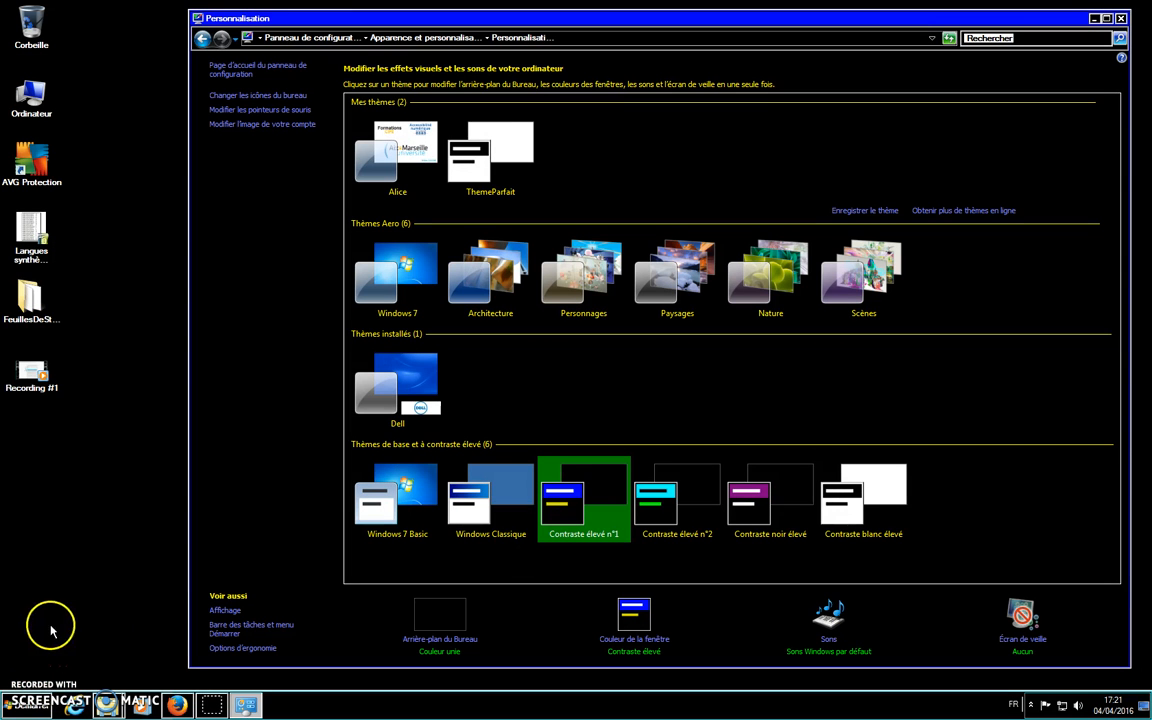
left_click(15, 706)
left_click(15, 706)
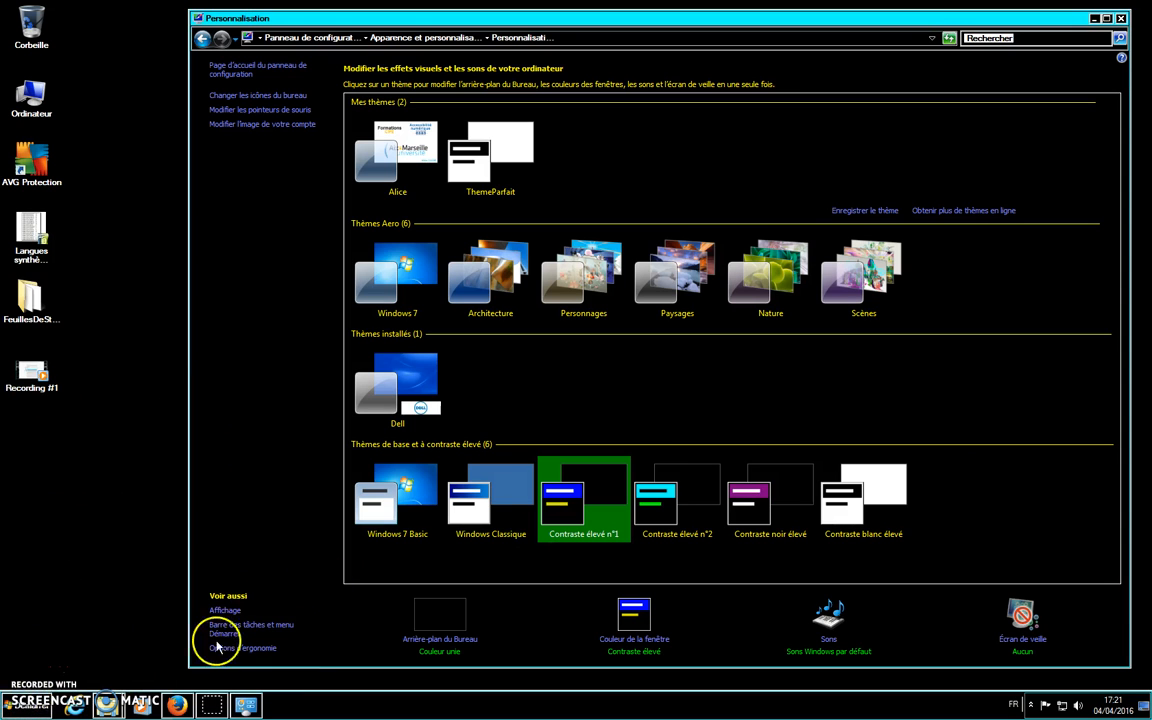
- Try the Contraste élevé n°2 and Contraste noir élevé themes in turn, checking the Start menu under each
left_click(680, 497)
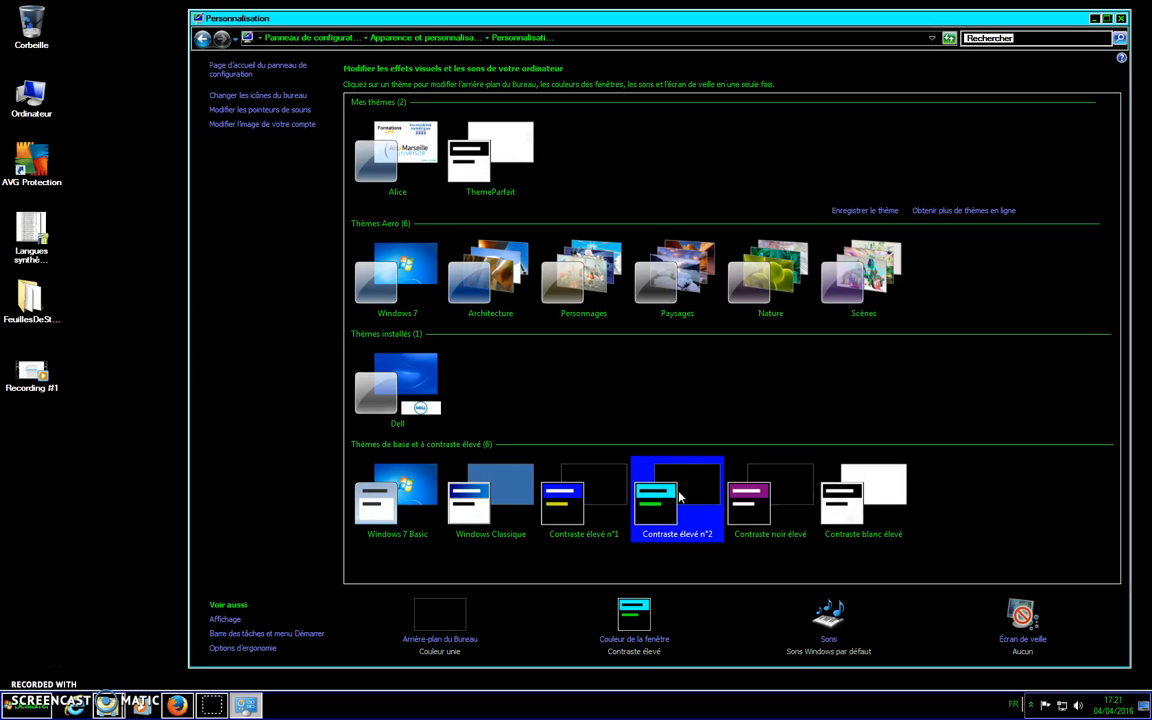
left_click(30, 706)
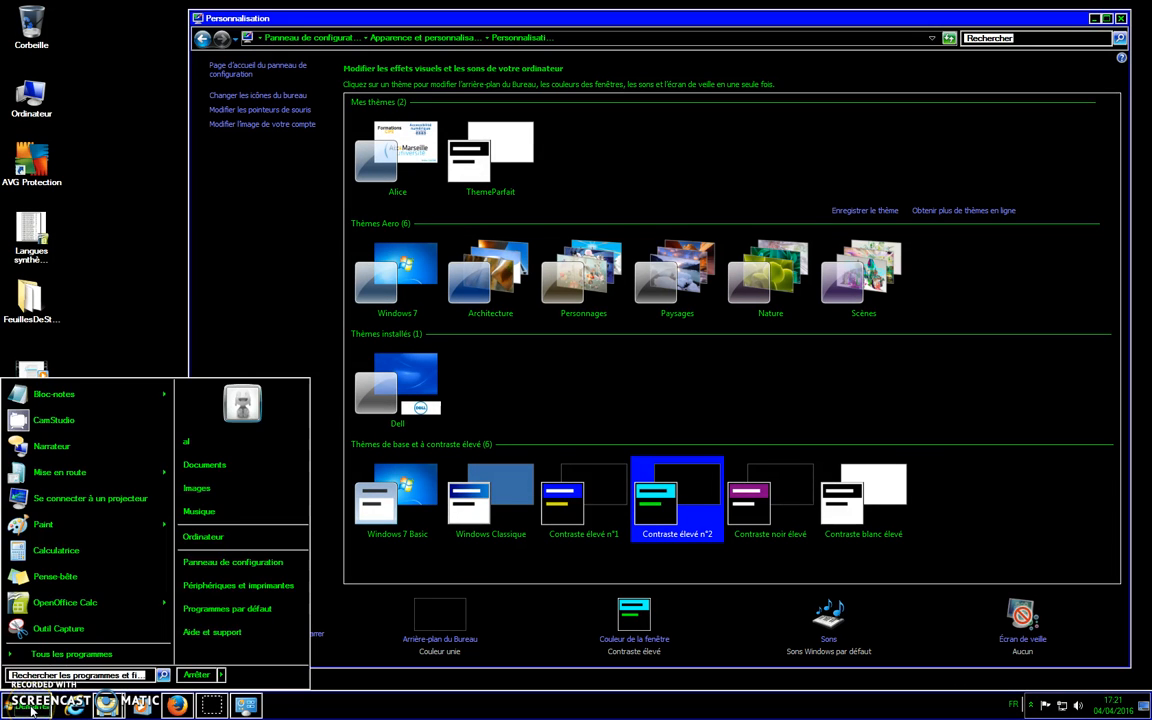
left_click(30, 706)
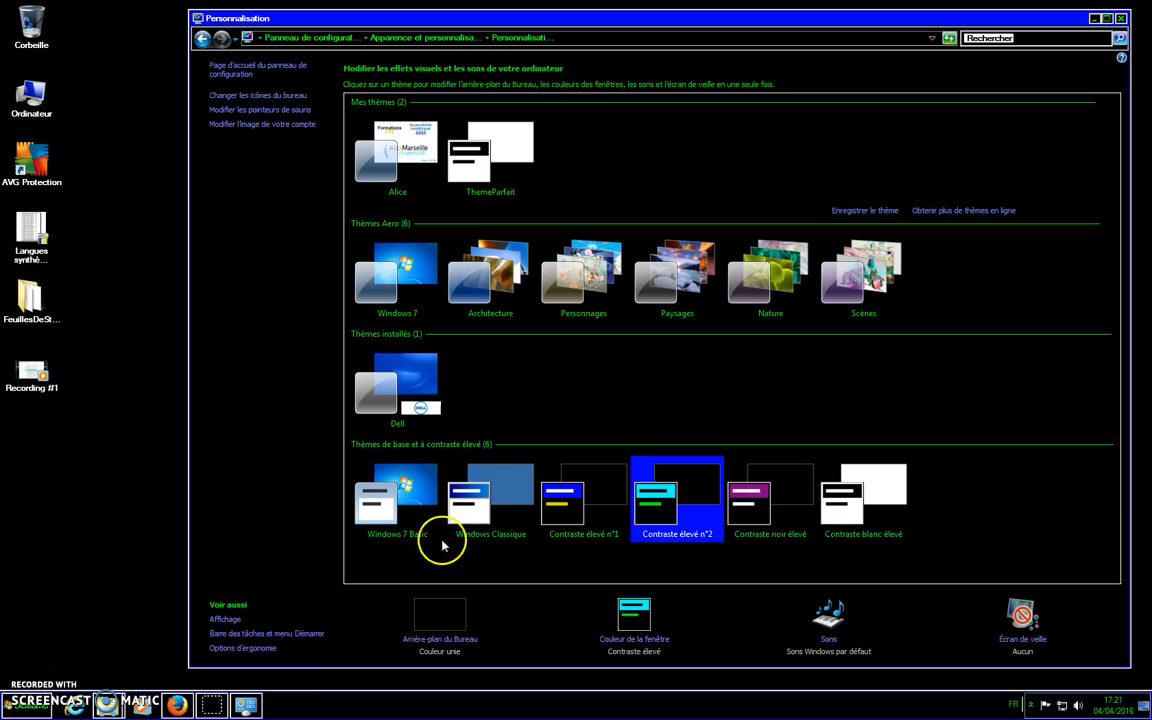
left_click(787, 495)
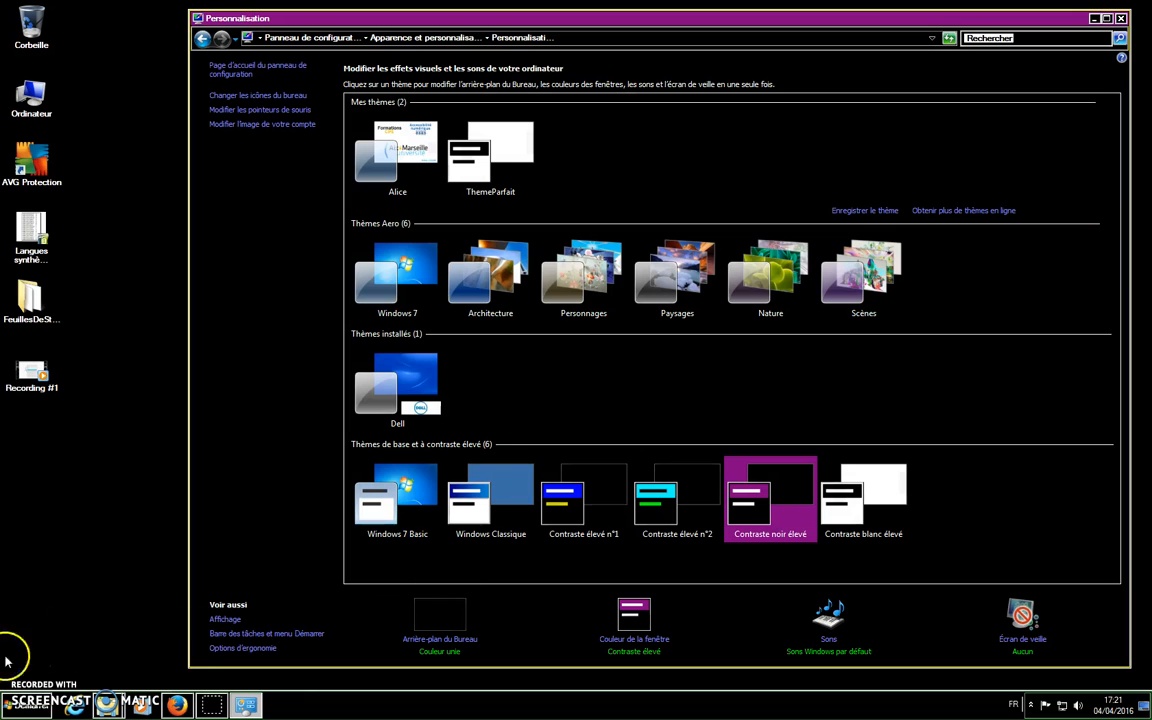
left_click(30, 706)
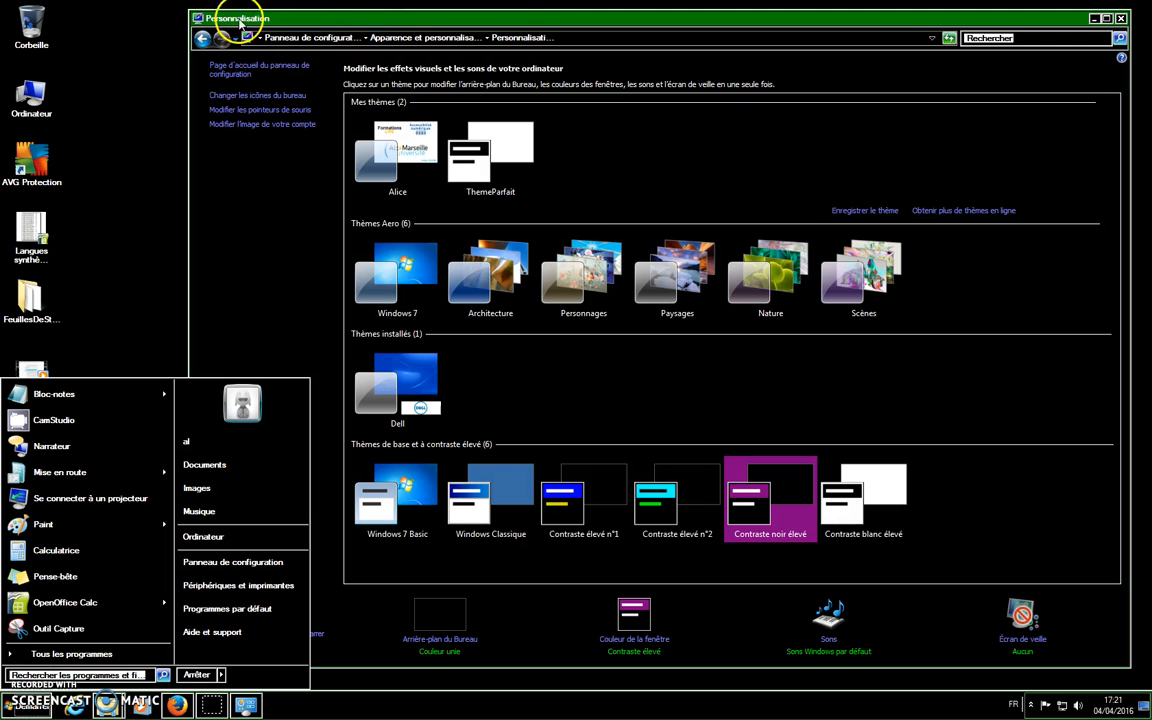
- Apply the Contraste blanc élevé theme and check its look on the Start menu and the Documents window
left_click(866, 490)
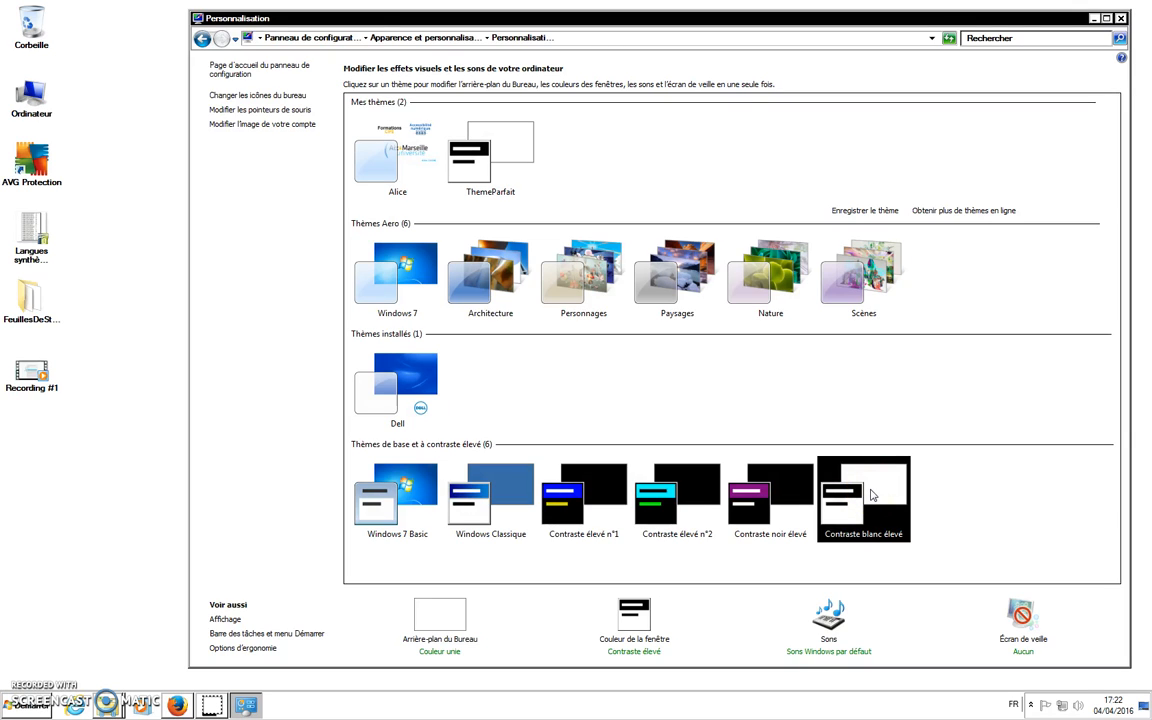
left_click(33, 708)
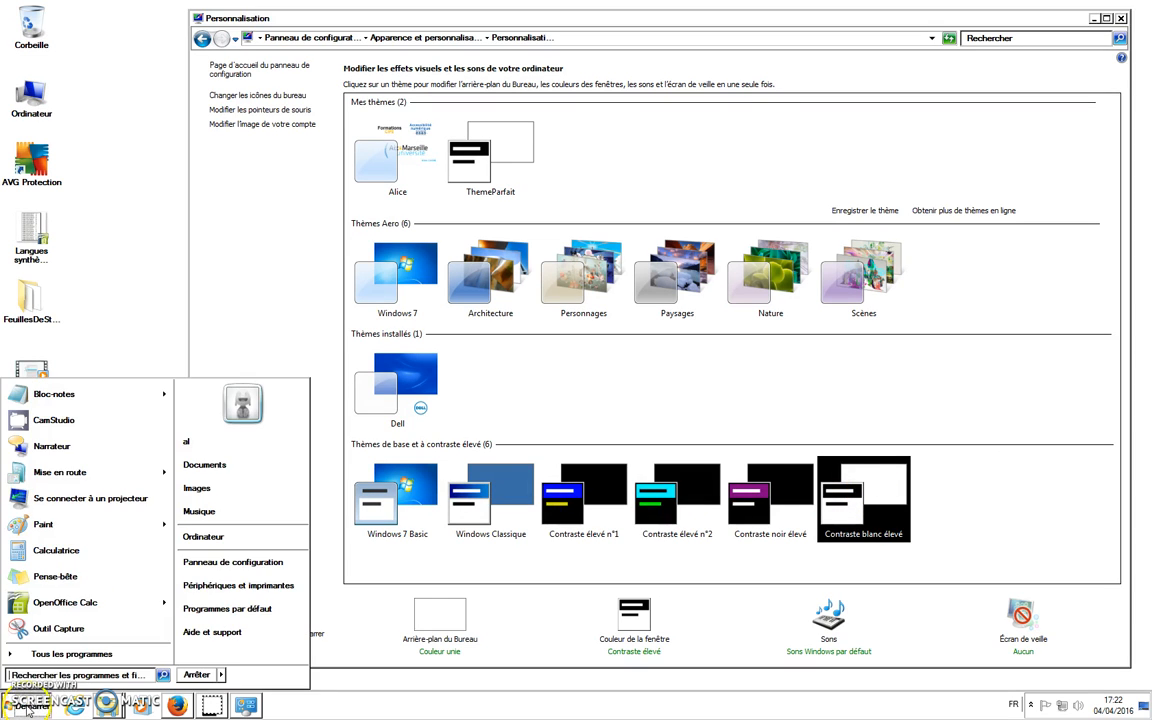
left_click(216, 471)
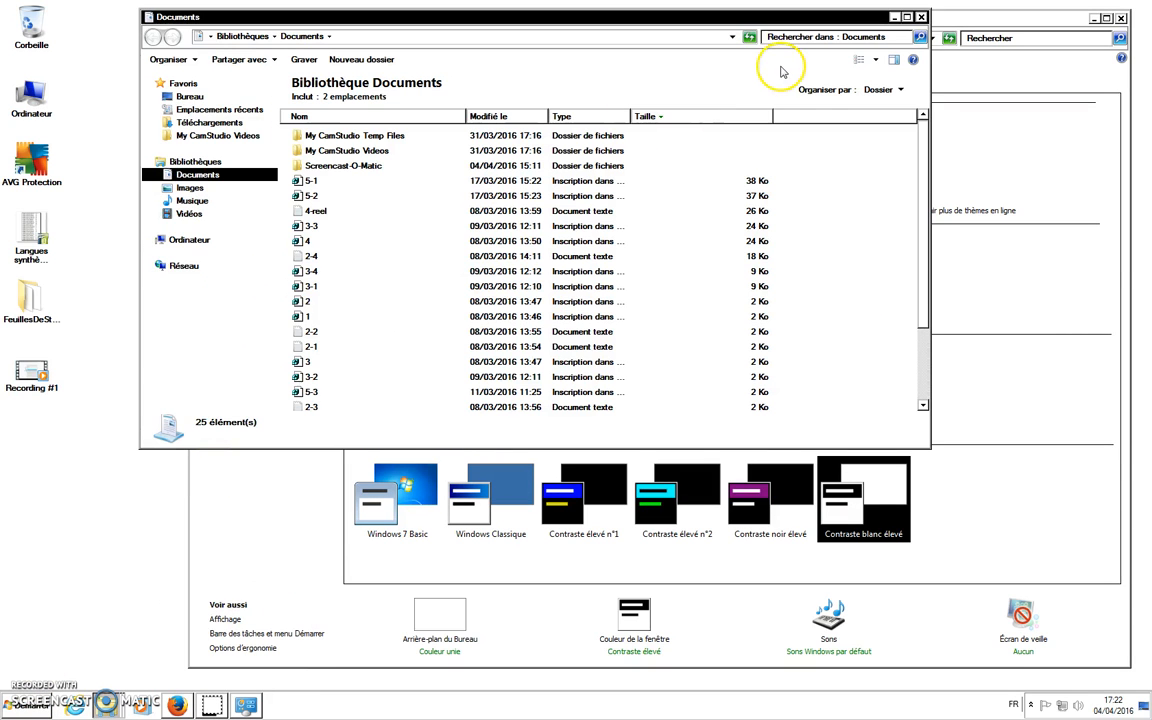
left_click(920, 17)
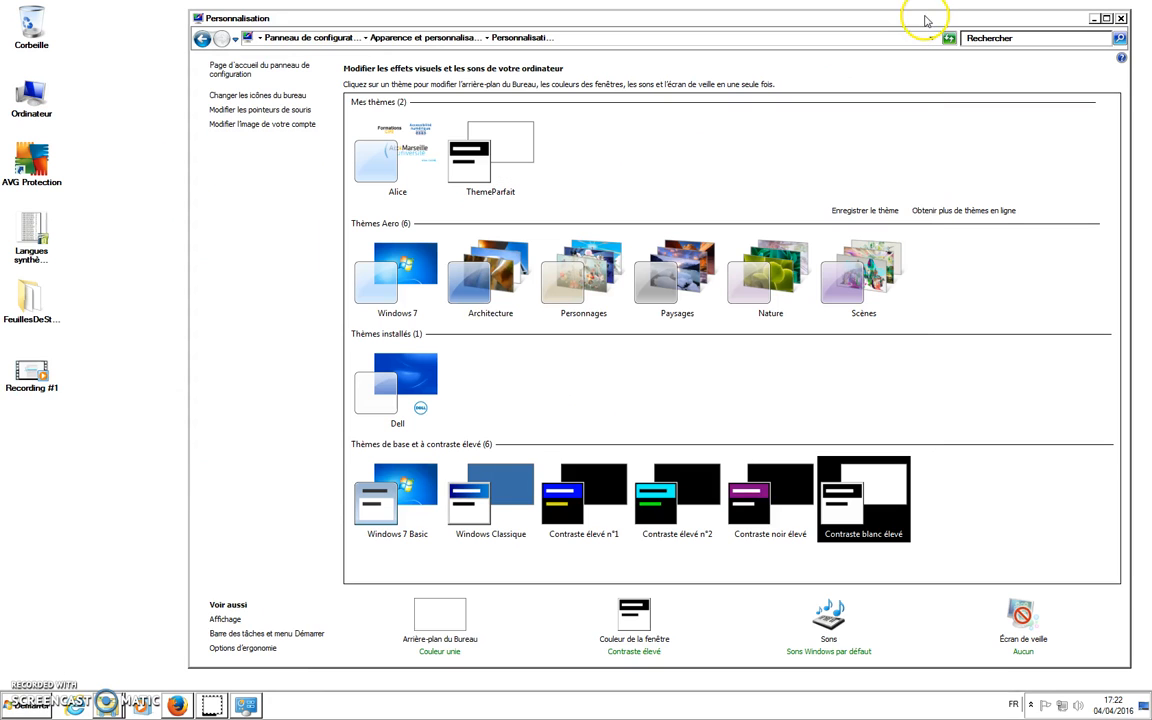
- Open the theme's window colour and appearance settings and review the list of customisable elements
left_click(440, 656)
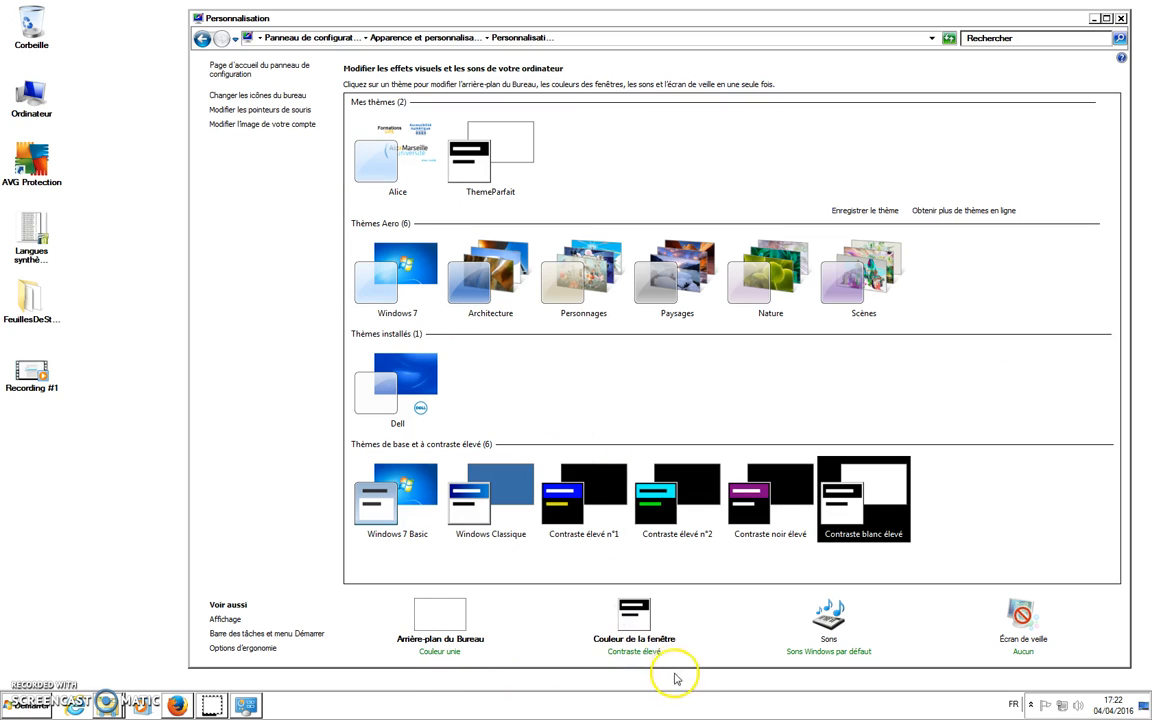
left_click(634, 640)
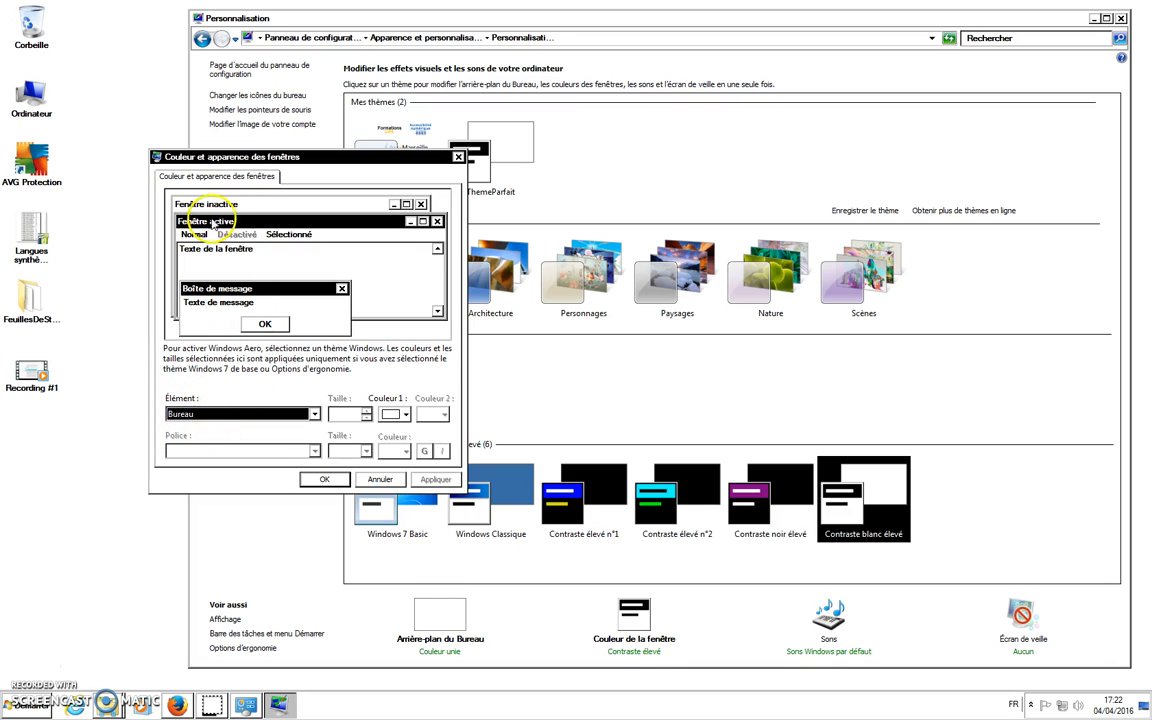
left_click(239, 414)
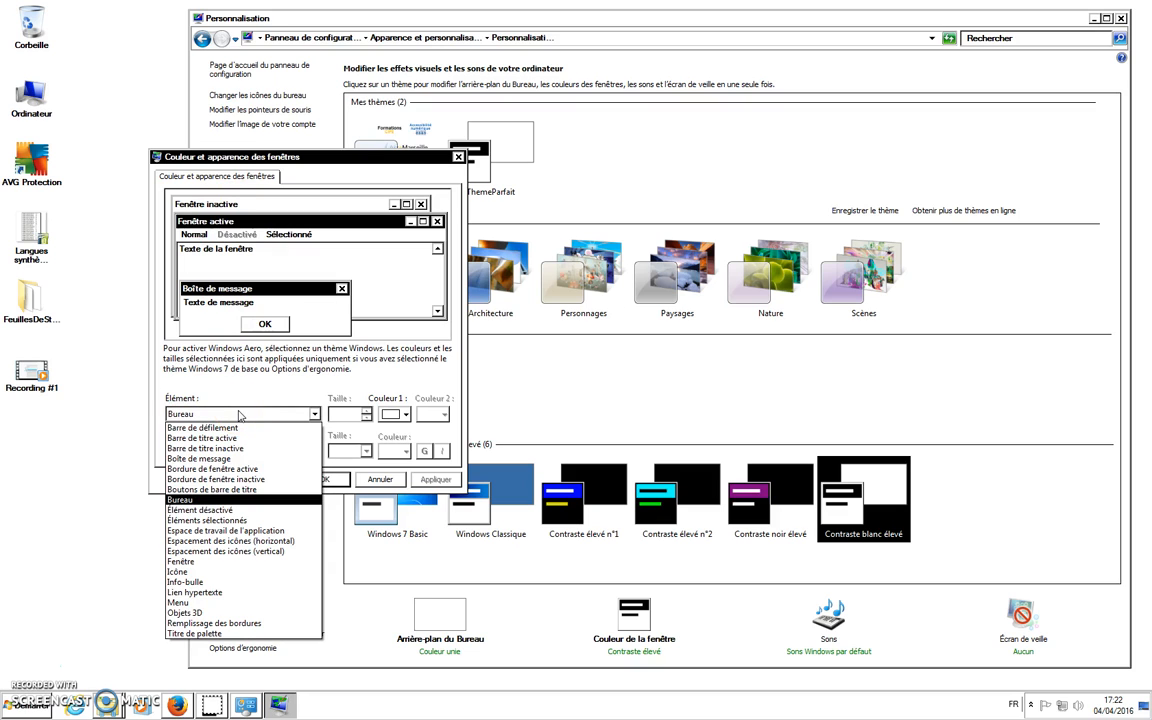
left_click(239, 414)
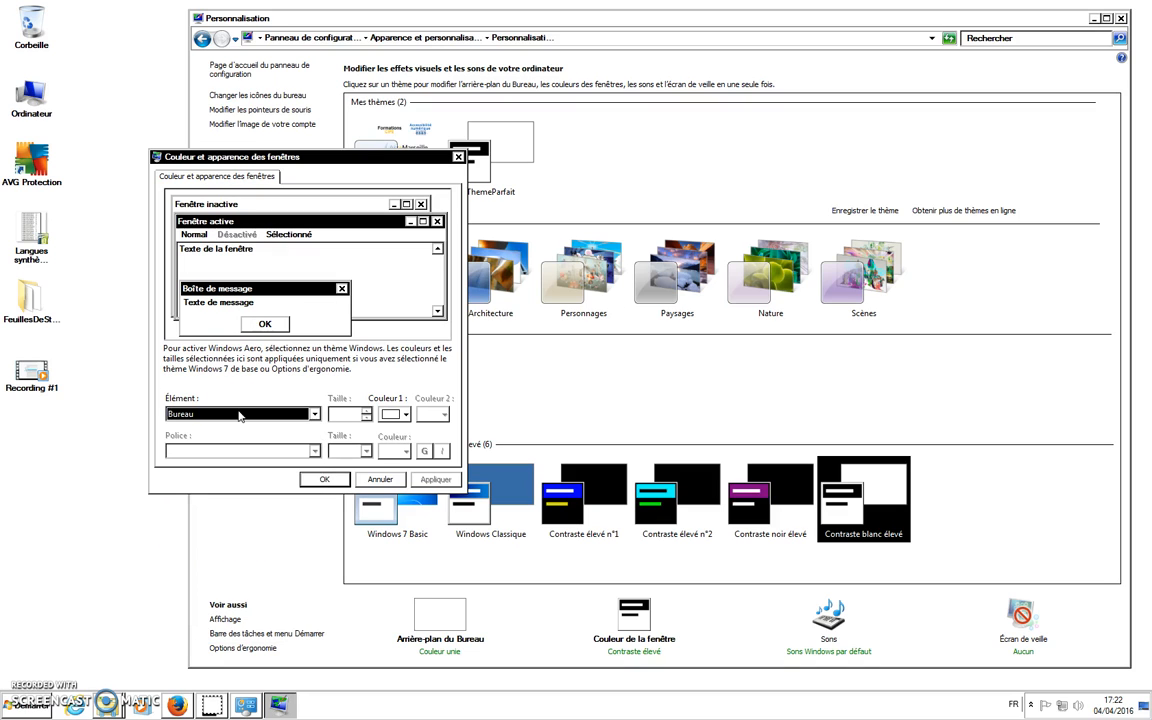
- Set the inactive title bar's font size to 14 and its text colour to dark red
left_click(251, 431)
left_click(223, 205)
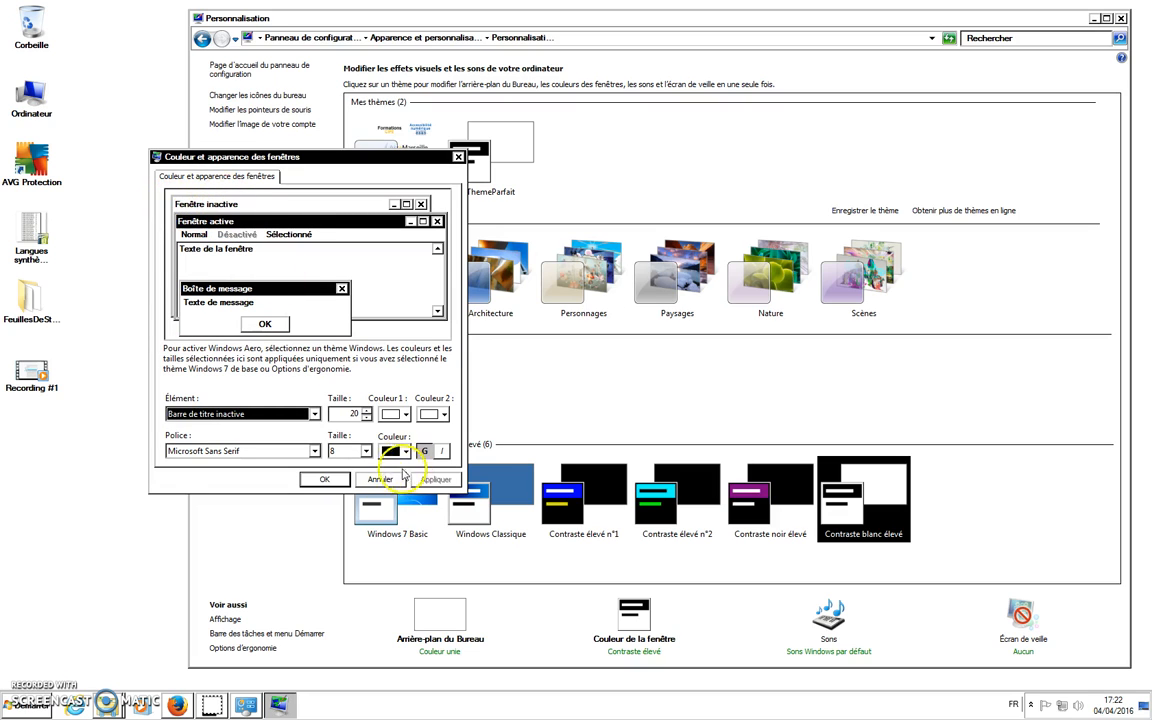
left_click(366, 451)
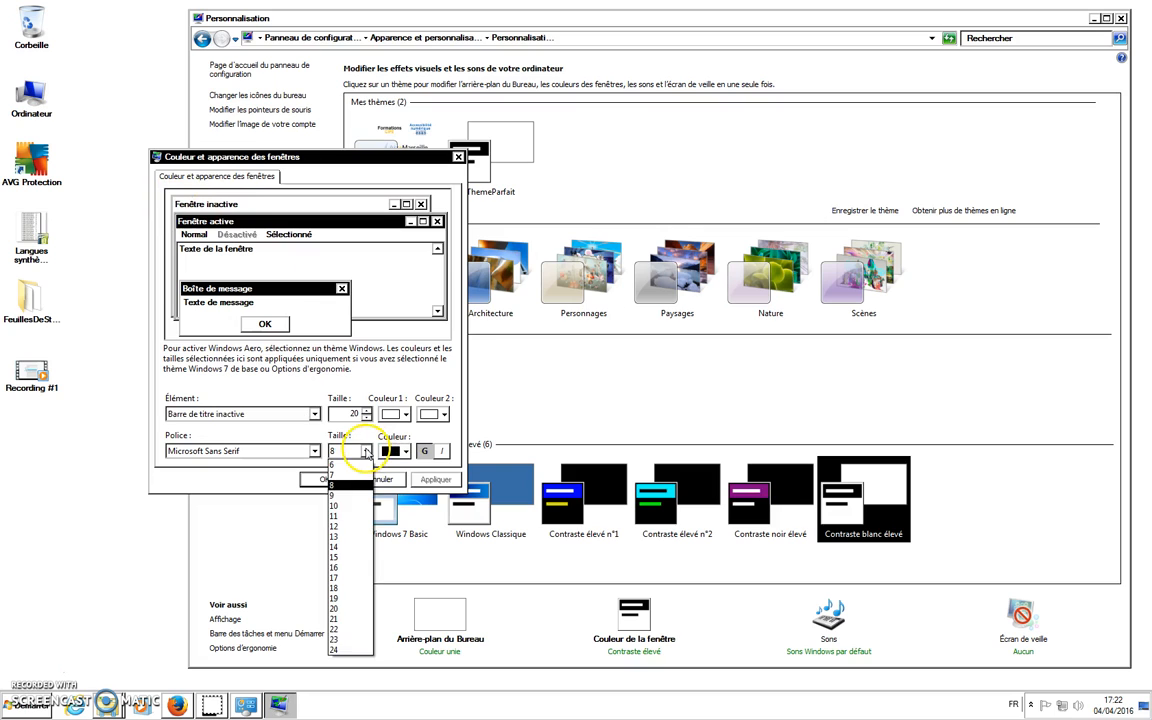
left_click(360, 548)
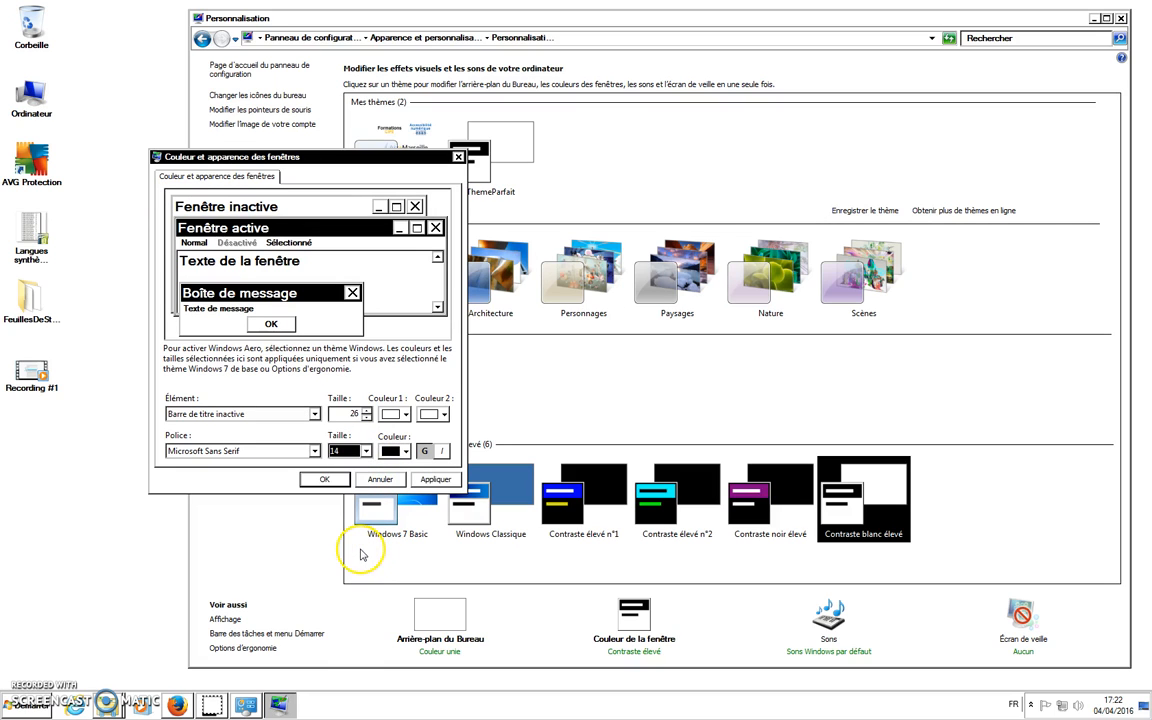
left_click(406, 451)
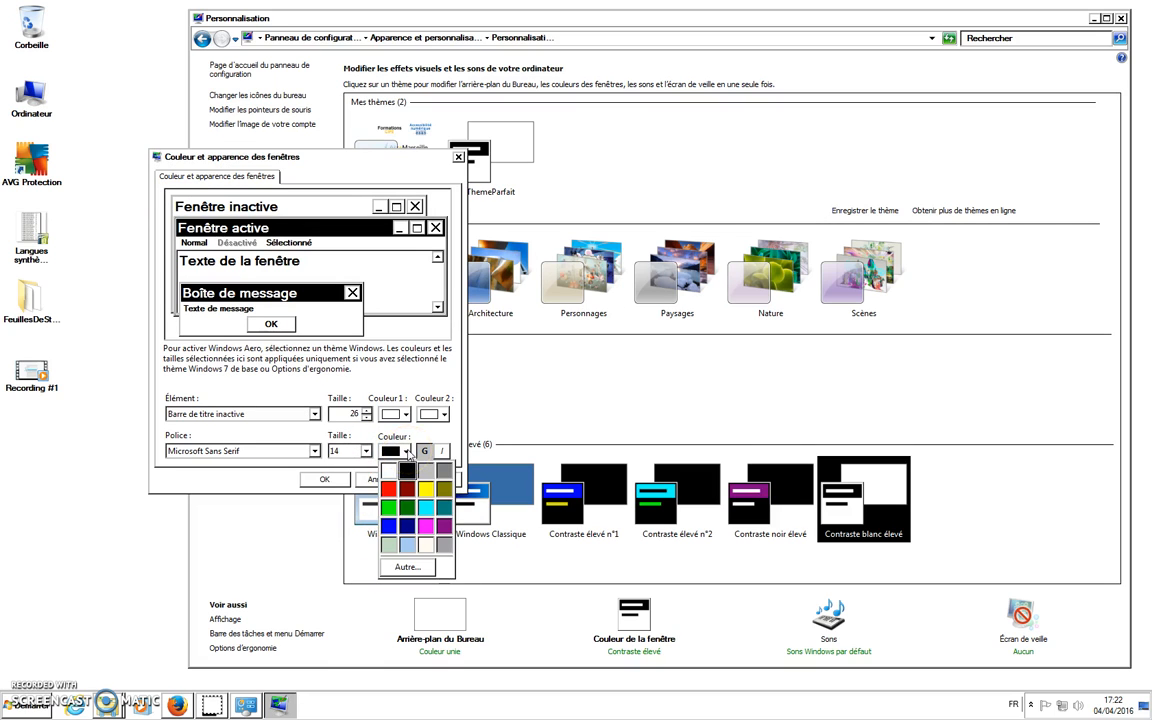
left_click(407, 489)
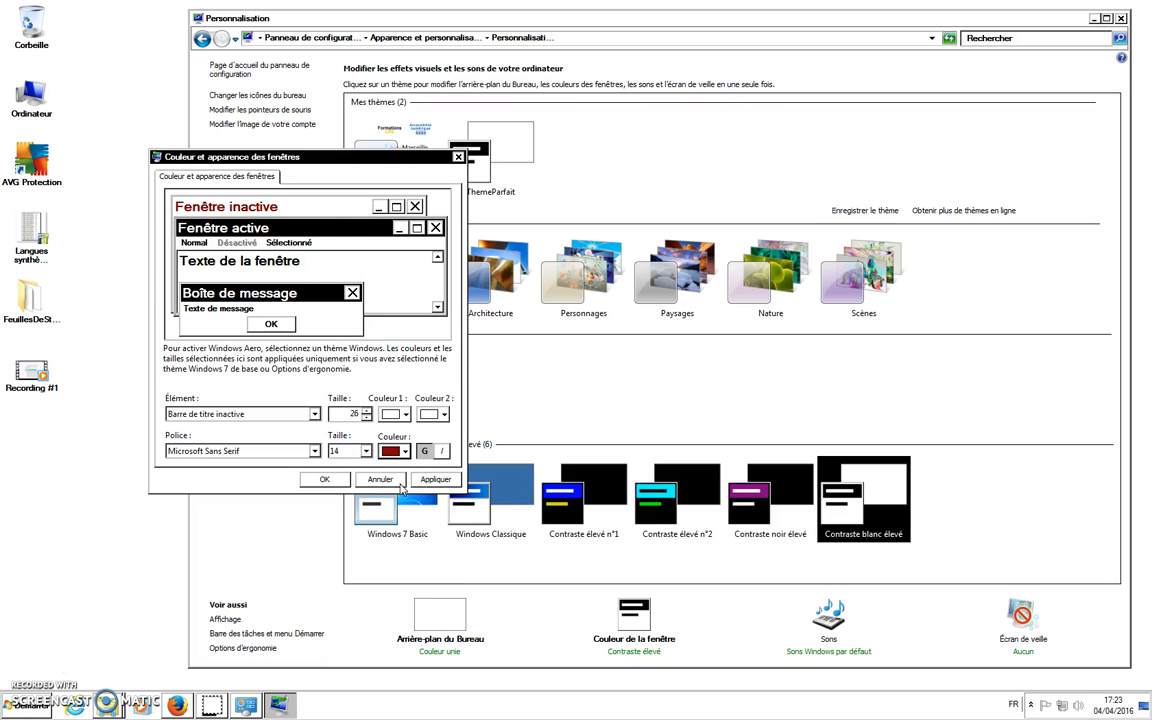
- Change the active title bar's text colour, trying dark green before settling on cyan
left_click(306, 230)
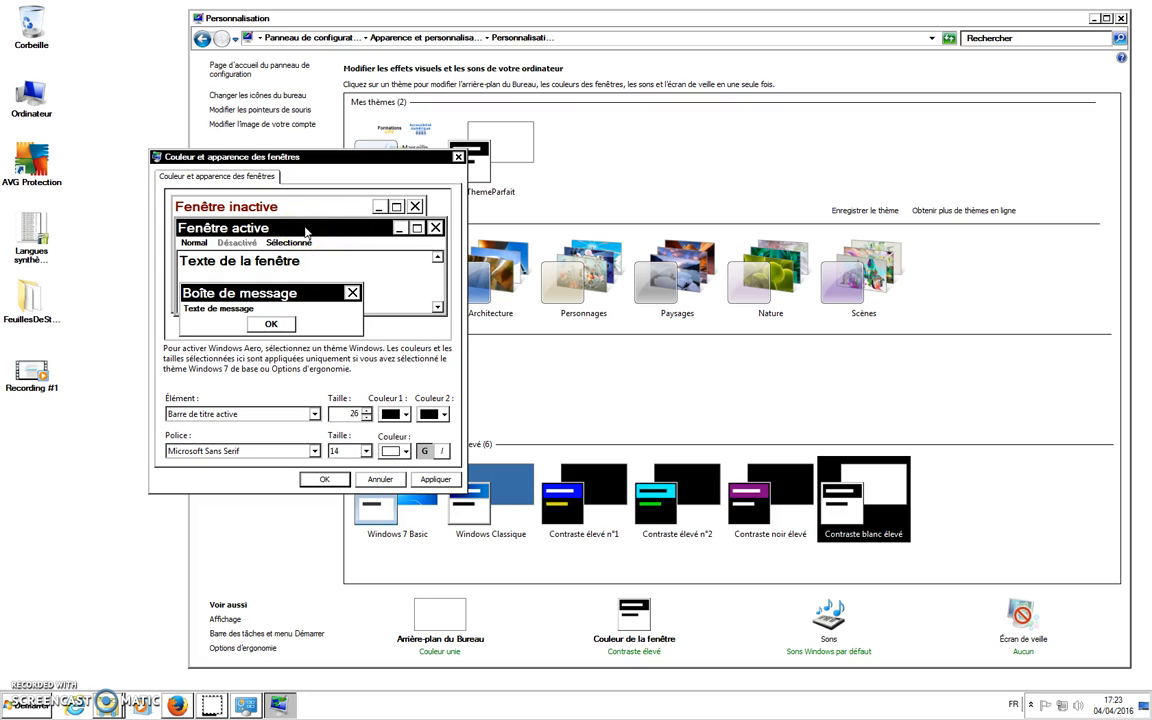
left_click(405, 451)
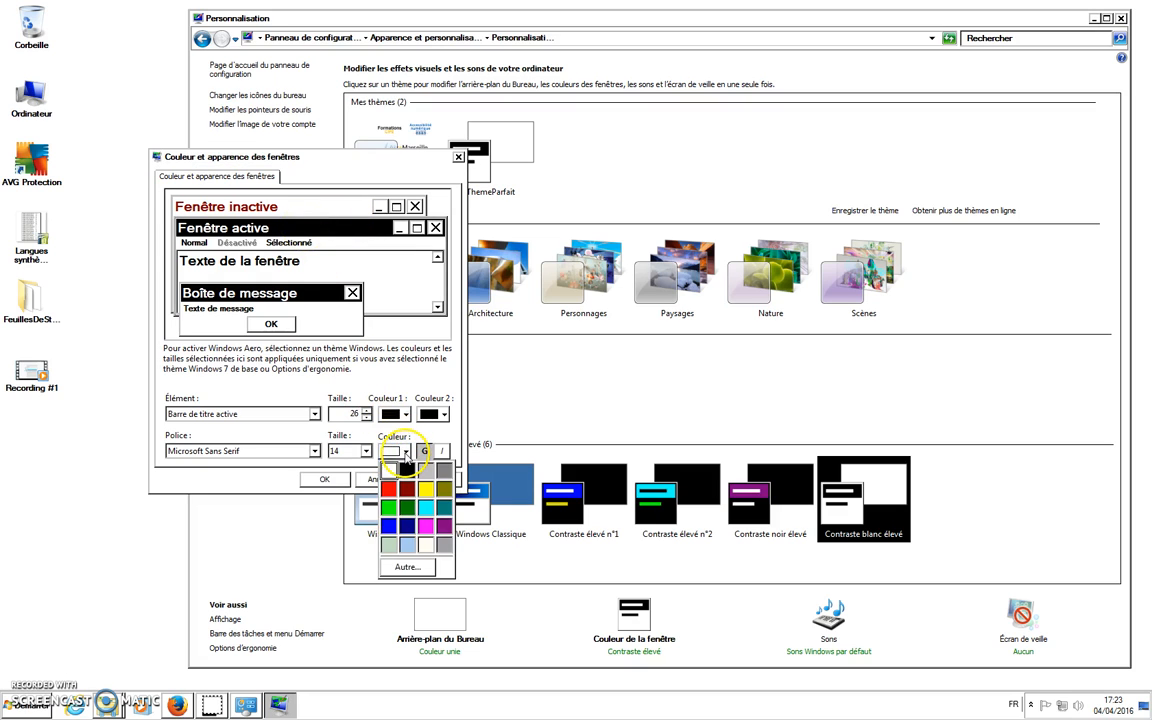
left_click(407, 507)
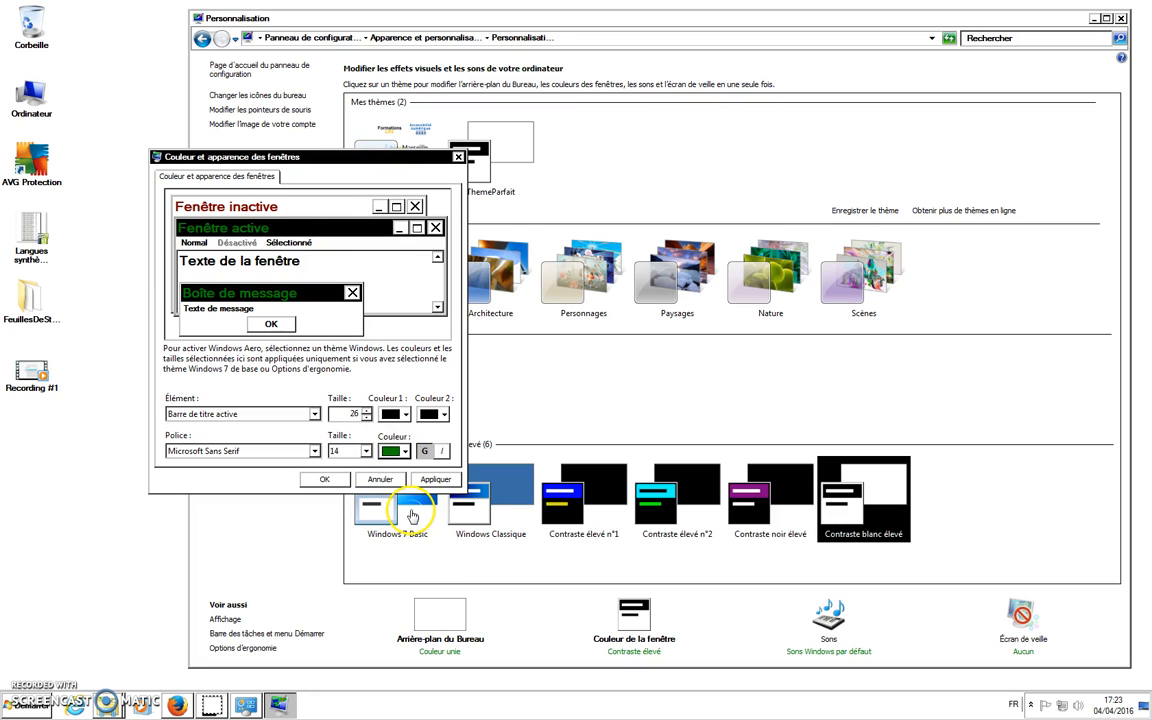
left_click(392, 451)
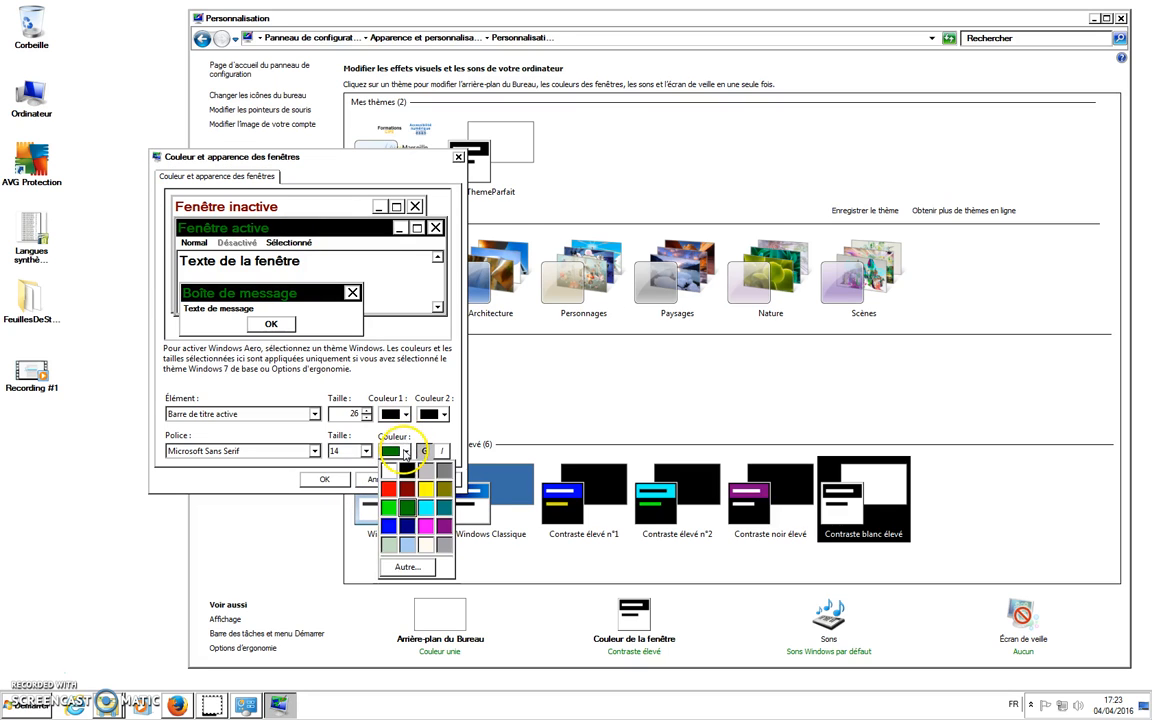
left_click(425, 507)
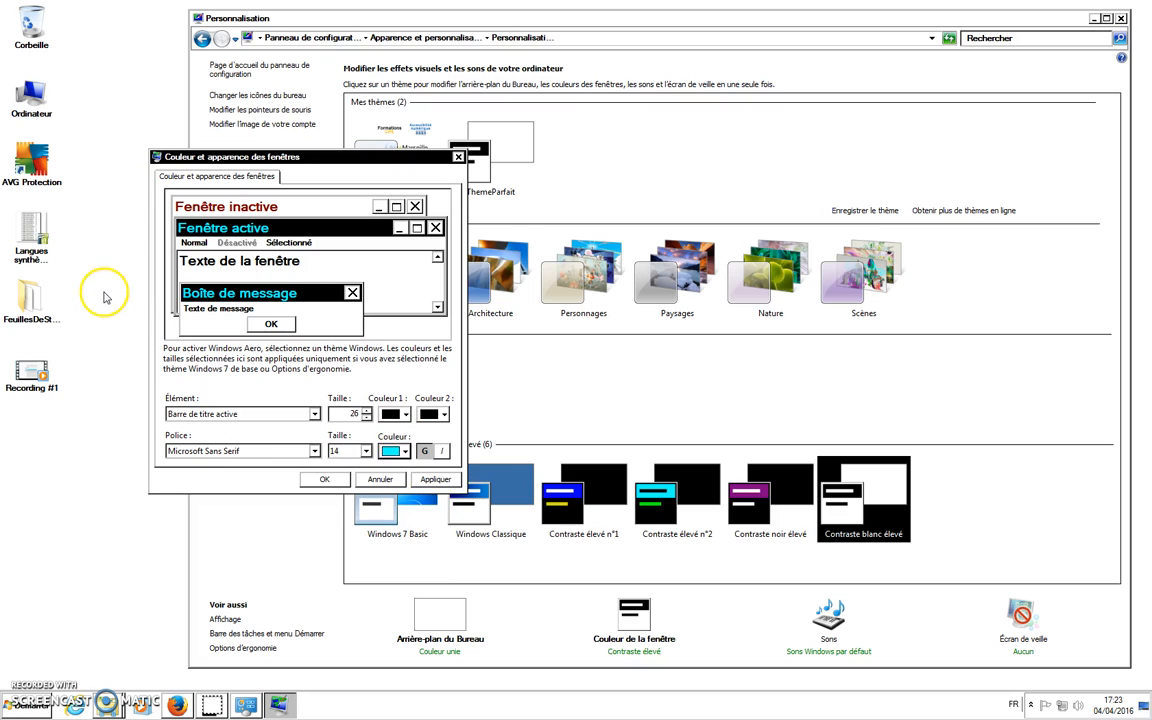
- Set the font size of the Menu element to 12
left_click(388, 246)
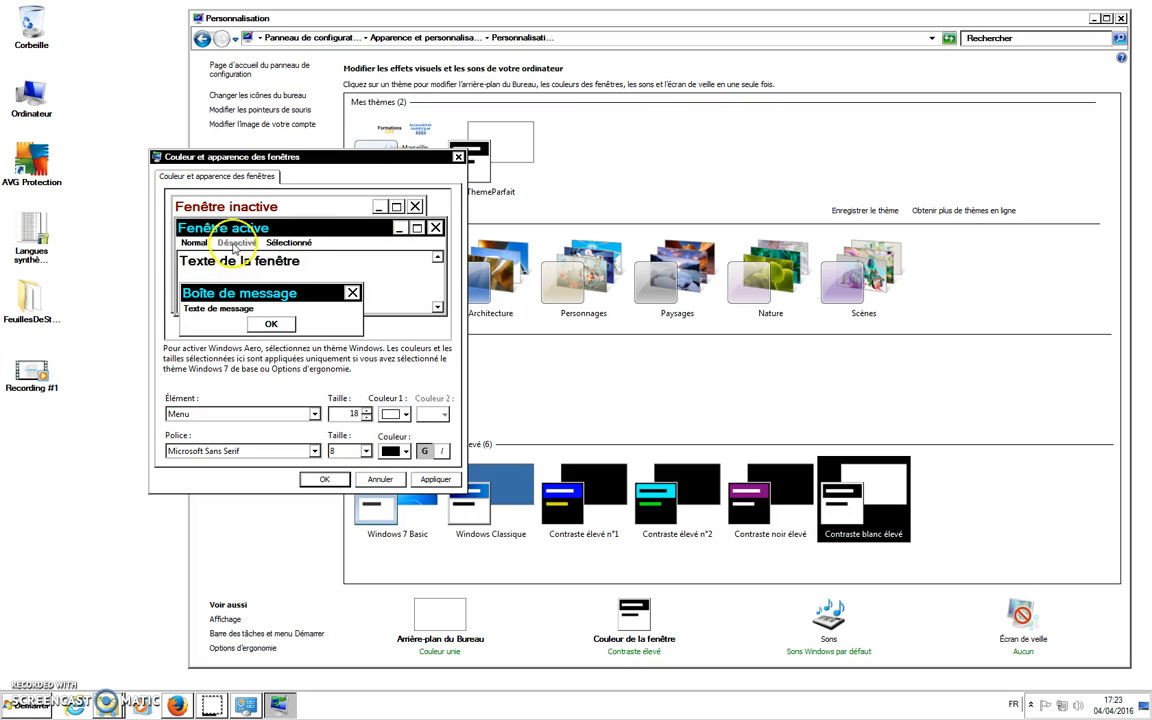
left_click(345, 451)
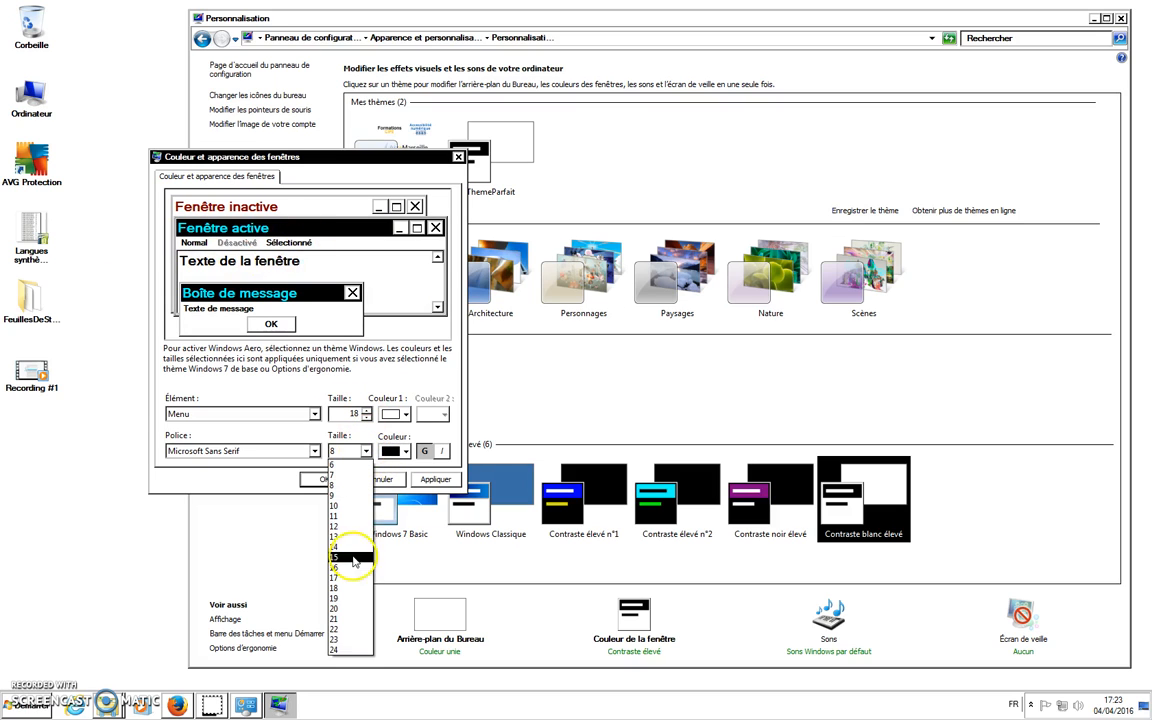
left_click(338, 526)
- Set the font size of the message box text to 15
left_click(204, 318)
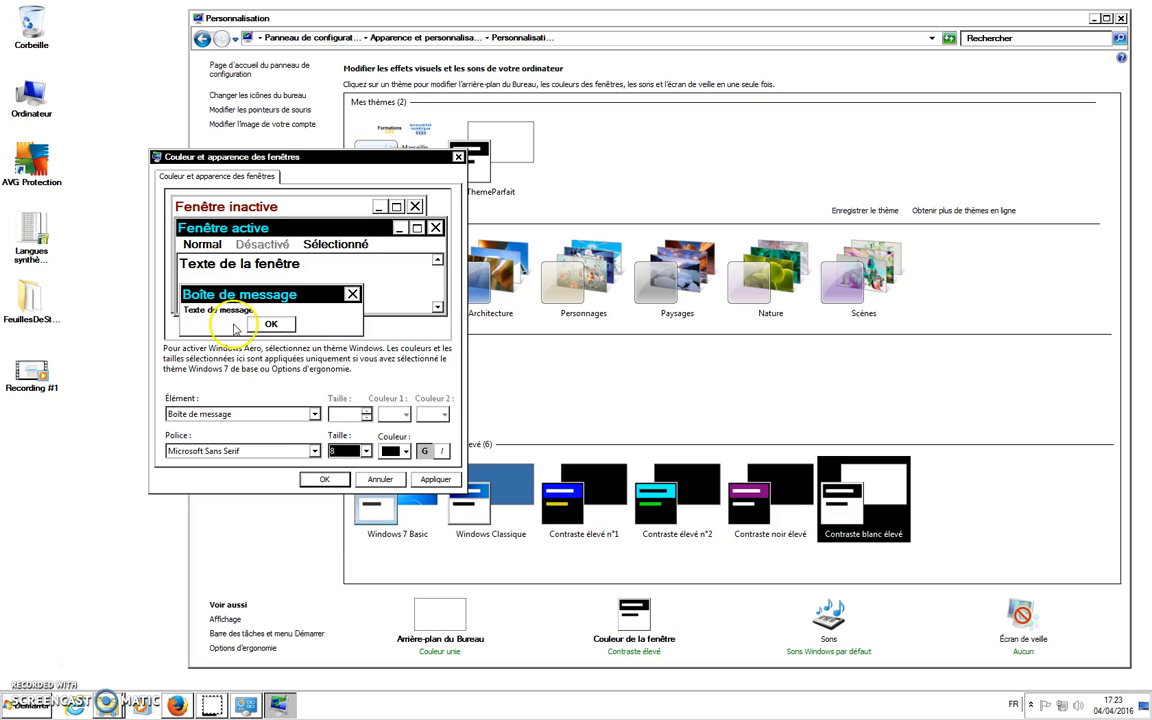
left_click(366, 451)
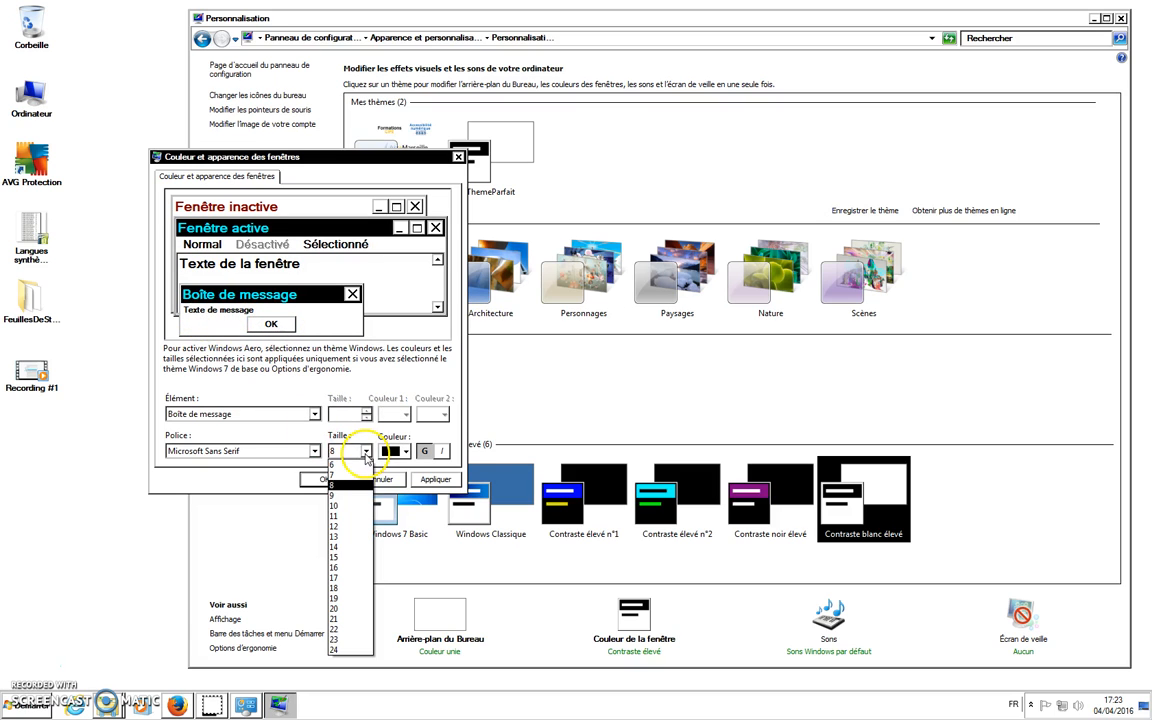
left_click(347, 557)
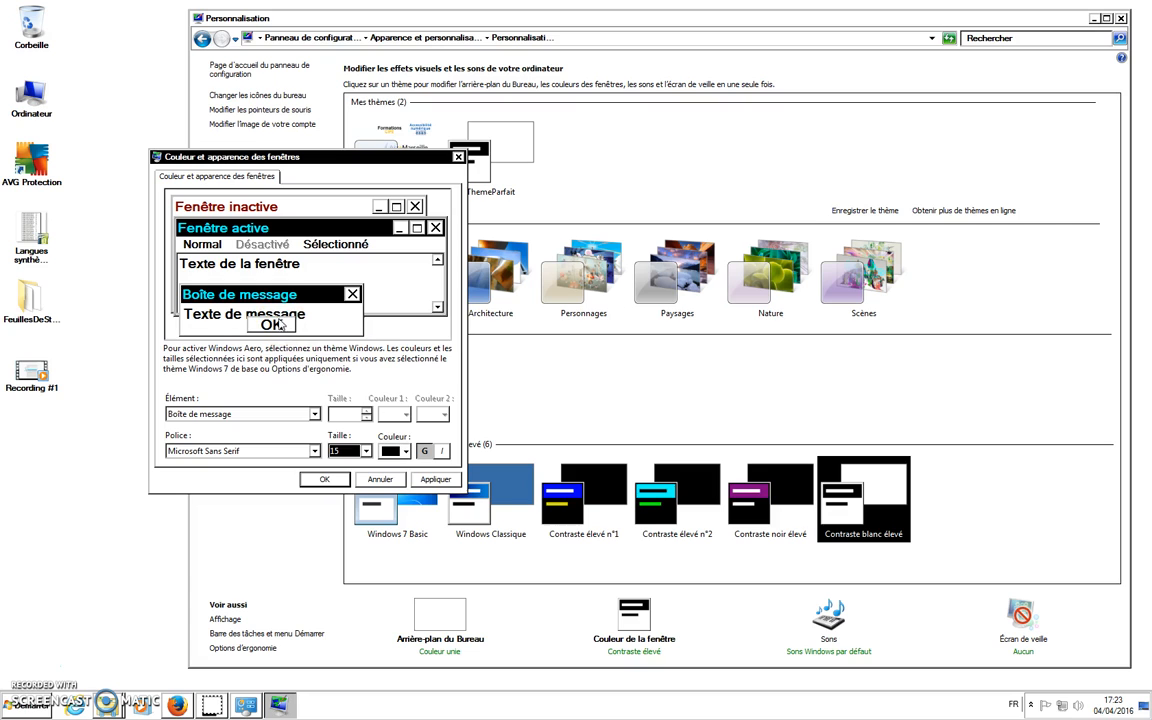
- Set the desktop (Bureau) element's colour to pale green, then apply the window appearance changes and close the dialog
left_click(406, 334)
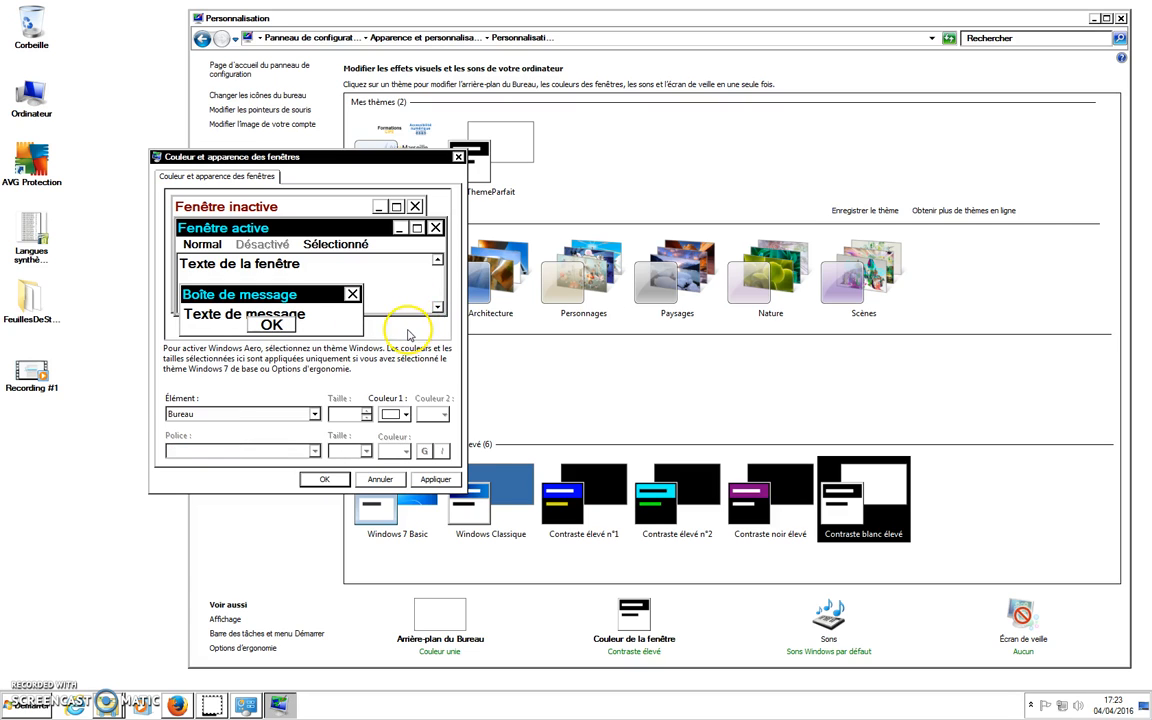
left_click(405, 414)
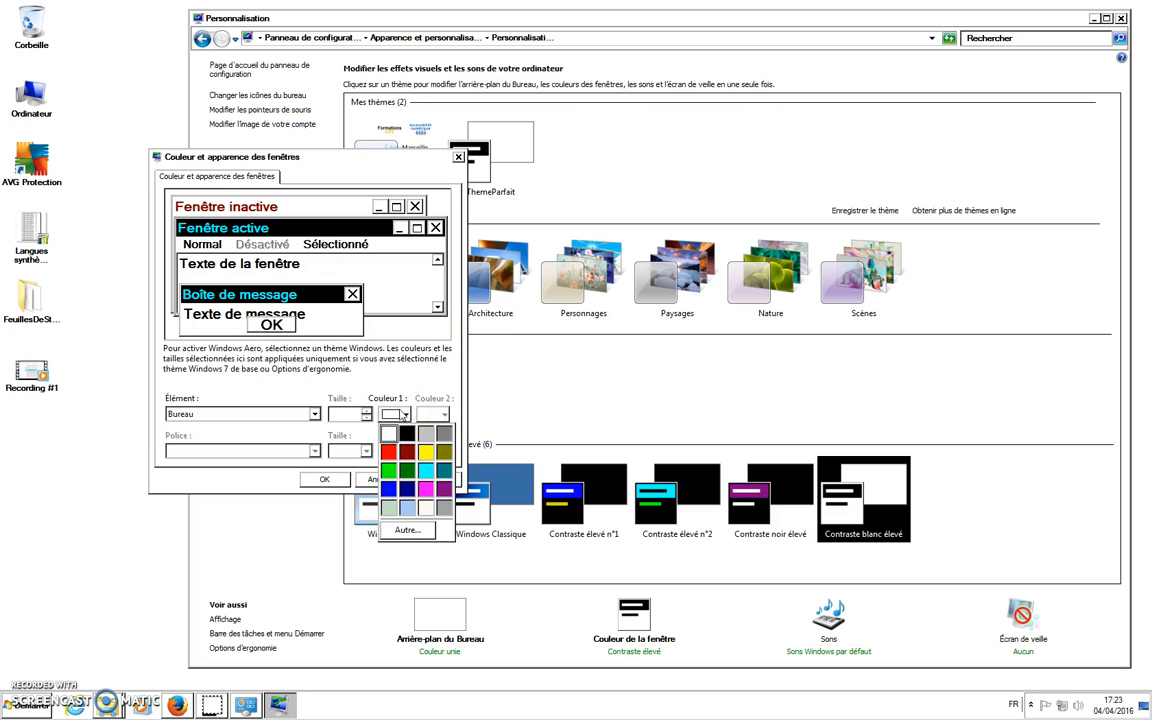
left_click(388, 508)
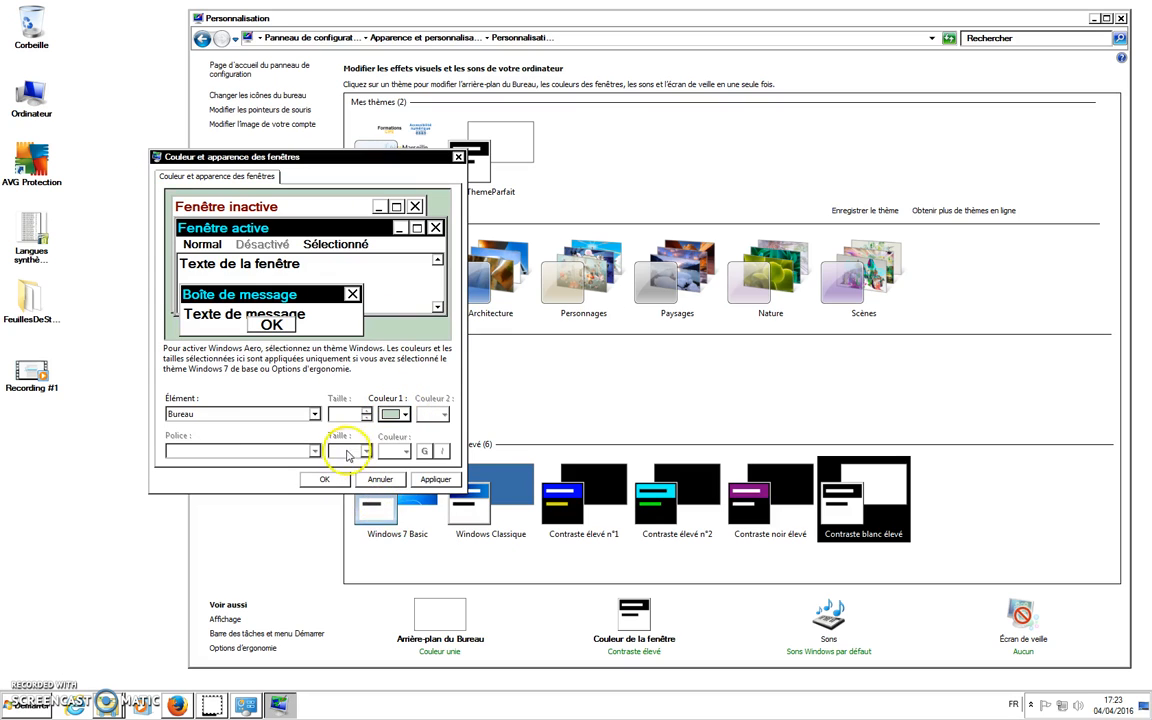
left_click(435, 480)
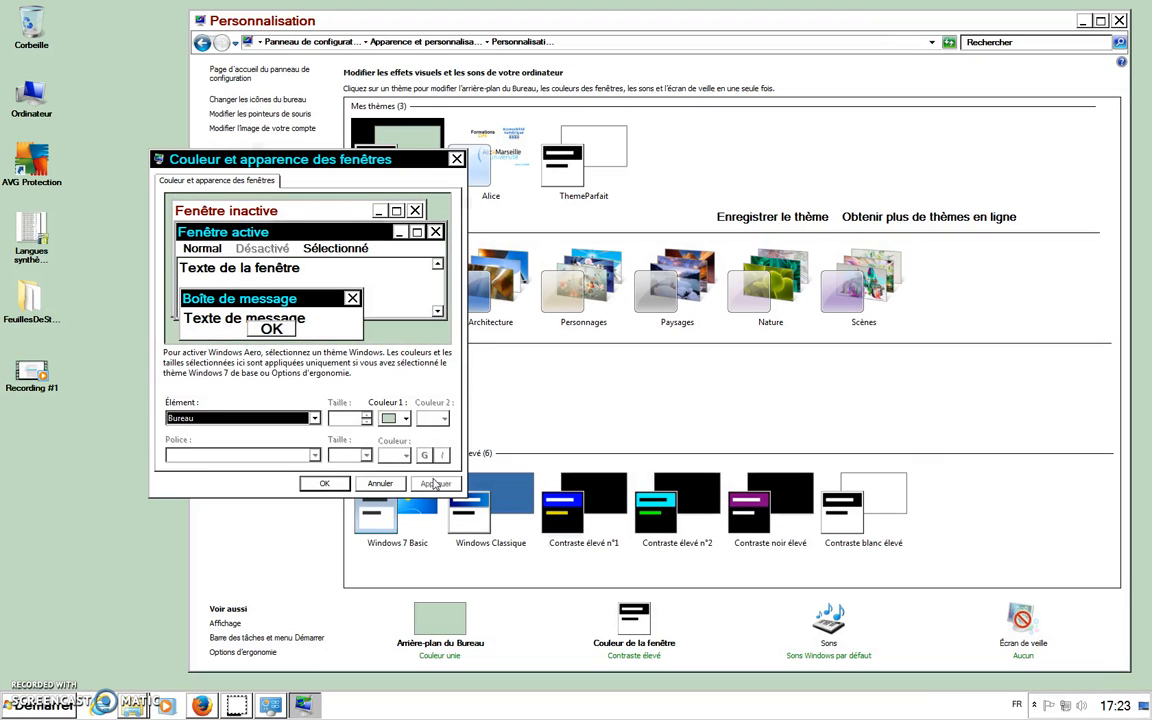
left_click(325, 484)
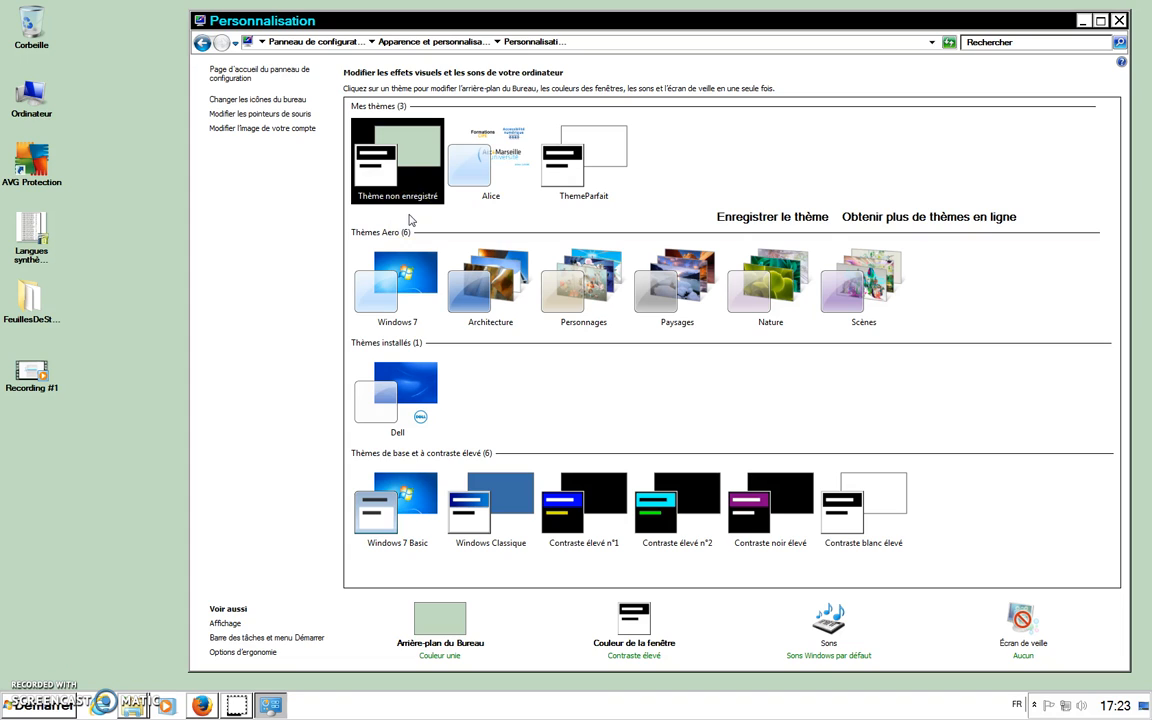
- Save the unsaved custom theme under the name Ideal
left_click(407, 148)
right_click(407, 148)
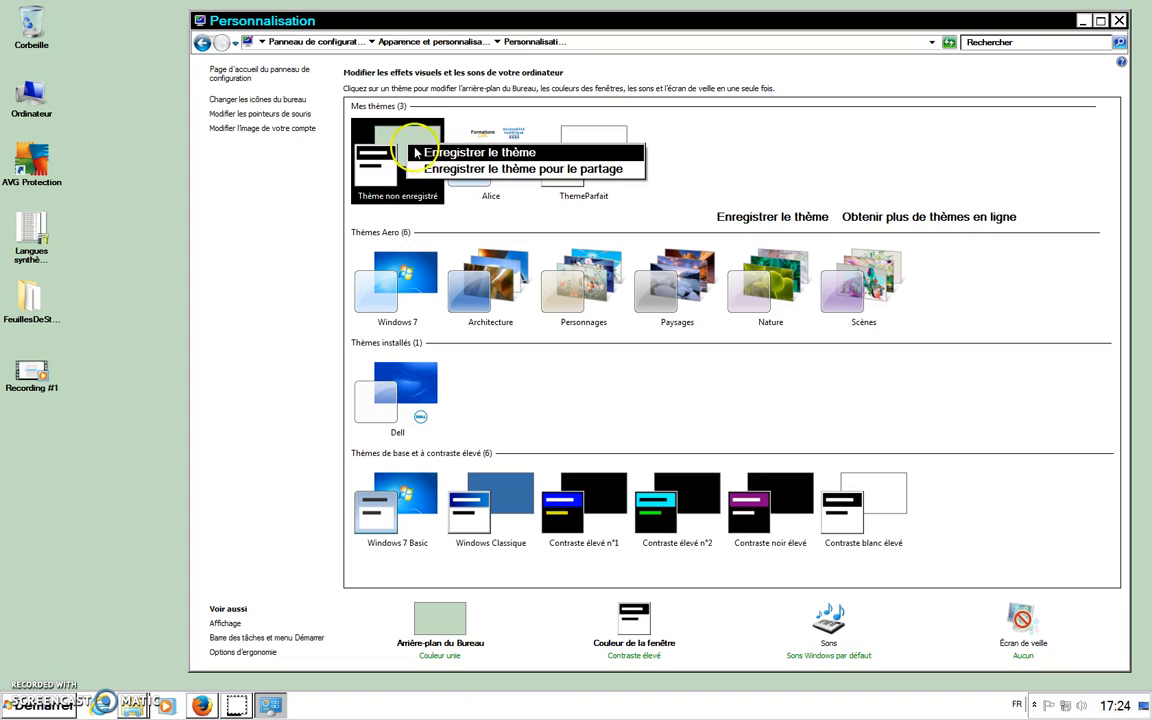
left_click(458, 174)
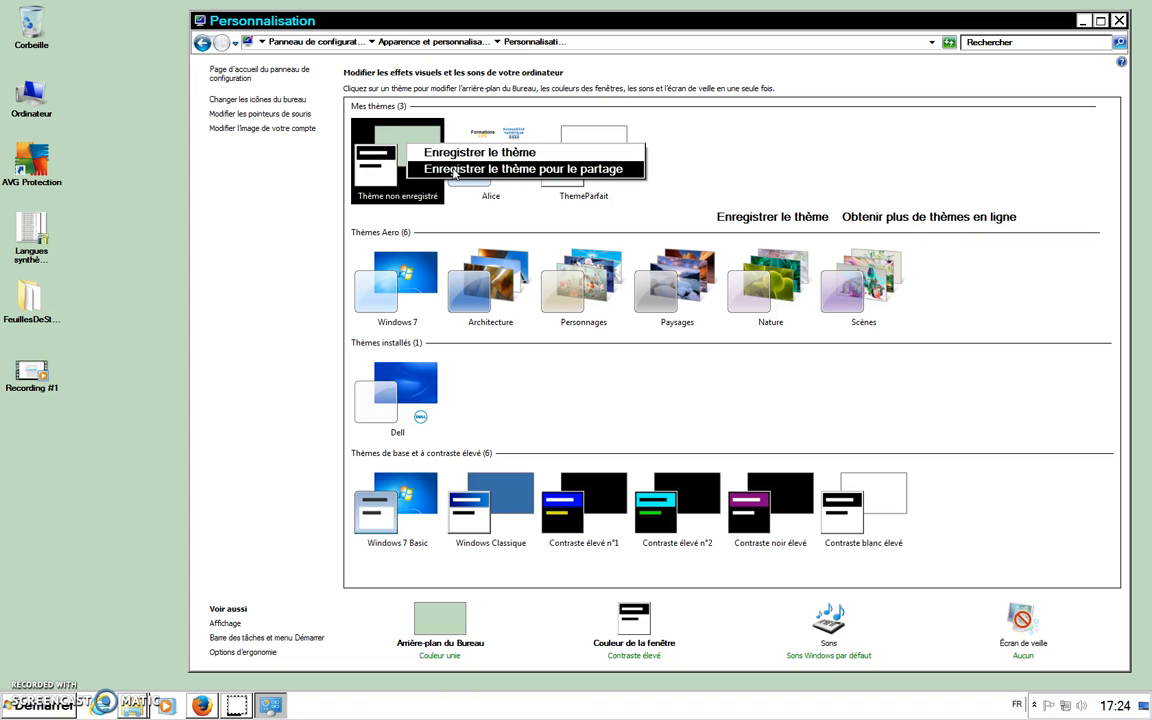
left_click(430, 152)
left_click(298, 77)
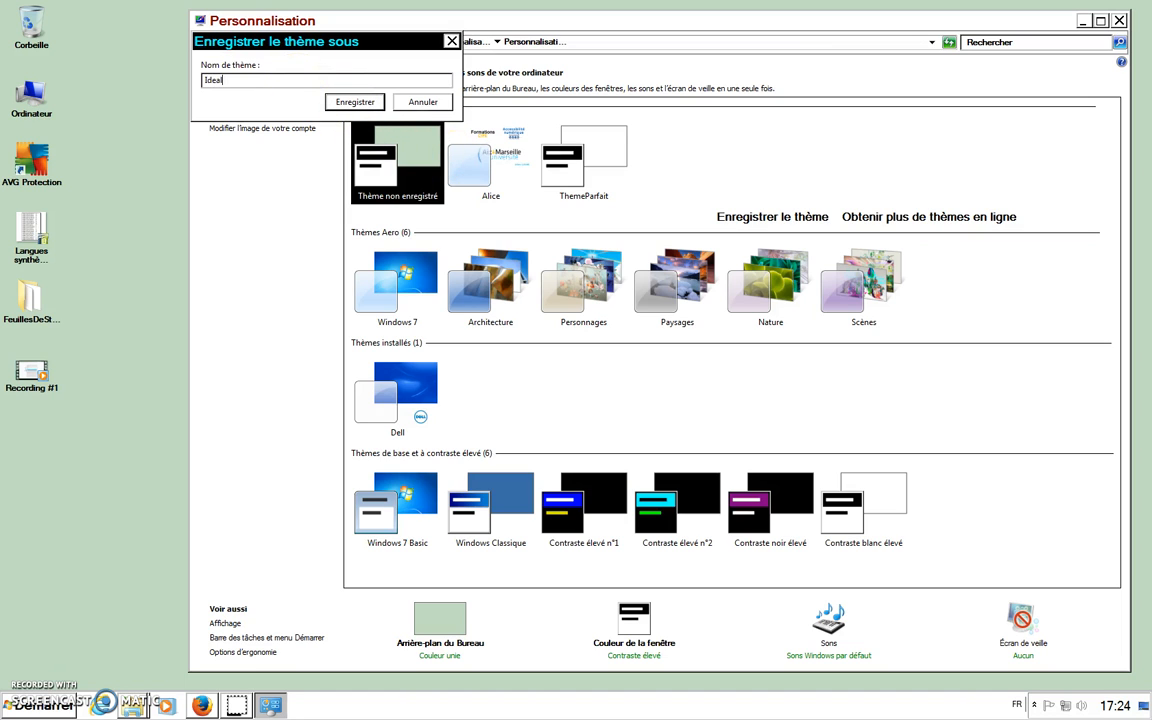
left_click(332, 102)
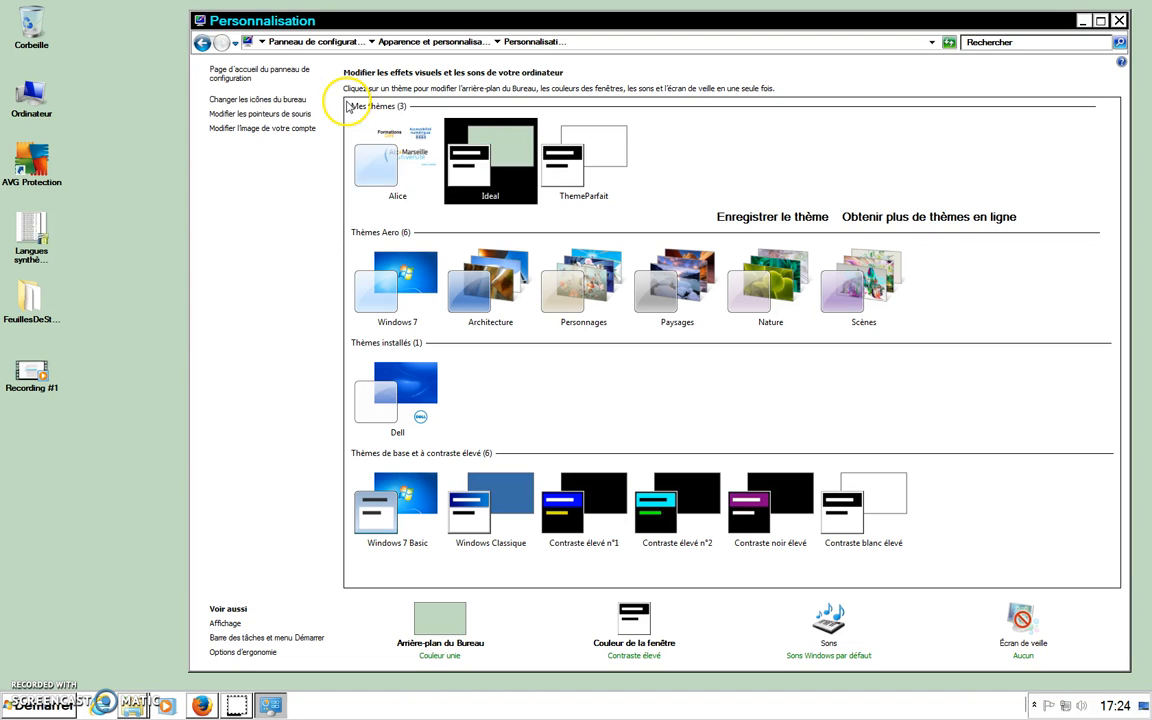
- Save the Ideal theme for sharing as a theme pack named Ideal on the desktop (Bureau), and select the resulting file
right_click(492, 145)
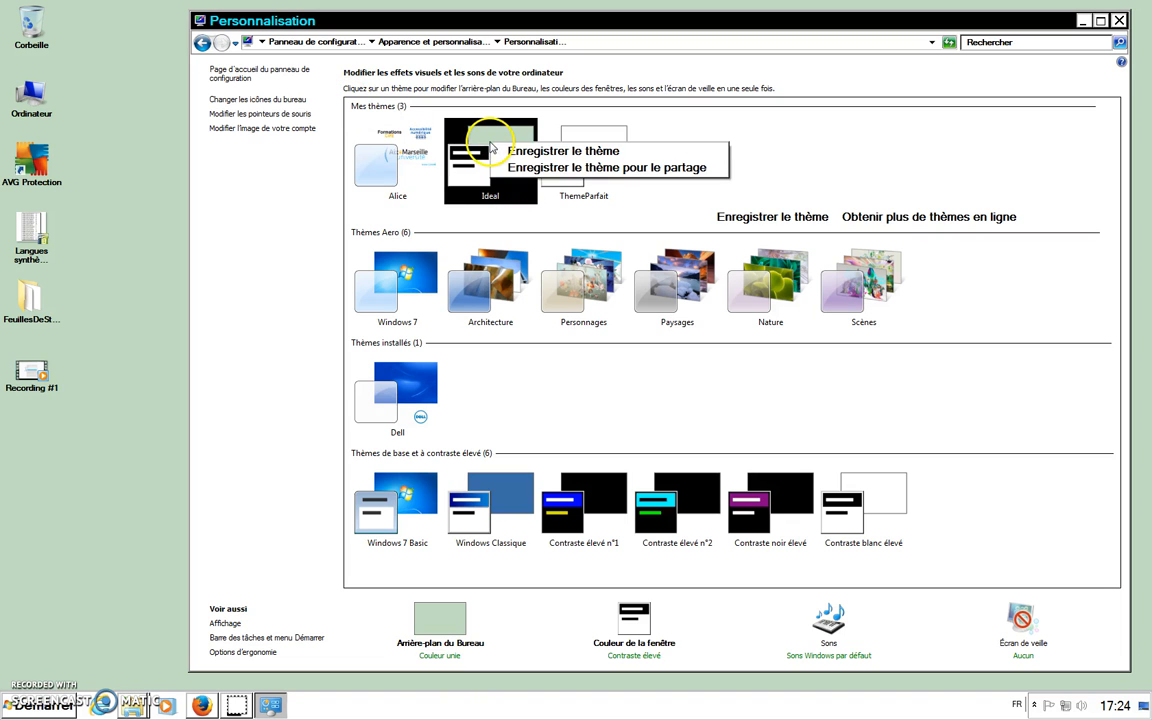
left_click(549, 170)
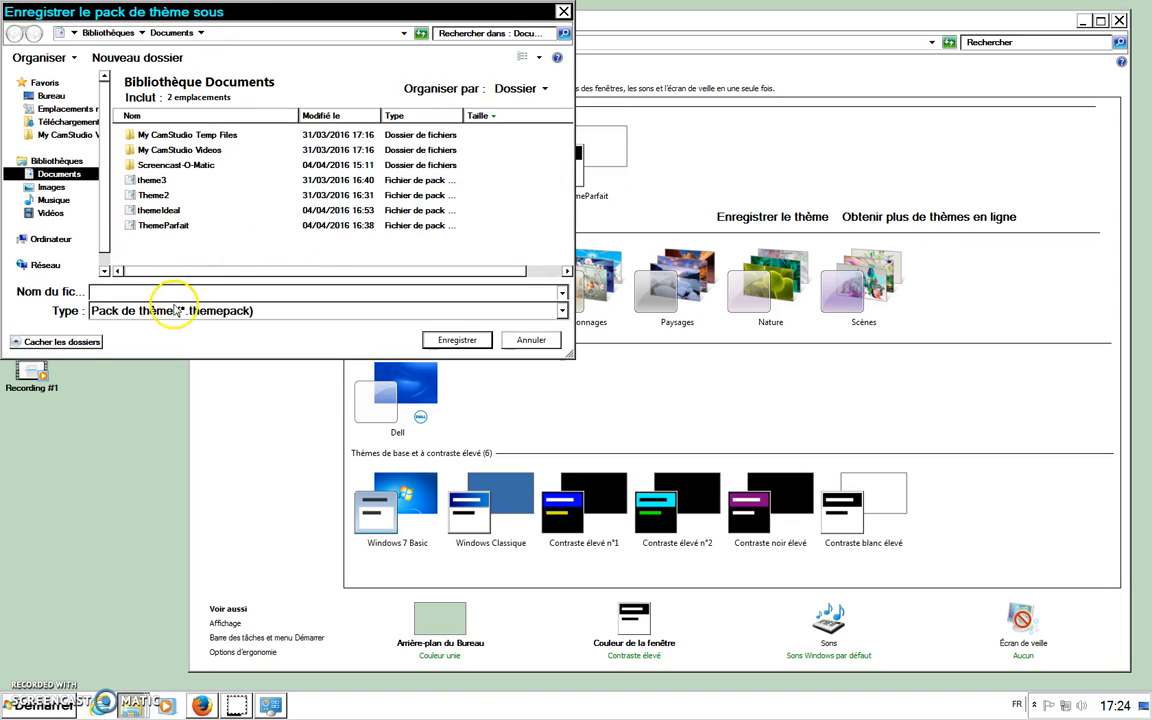
type("deal")
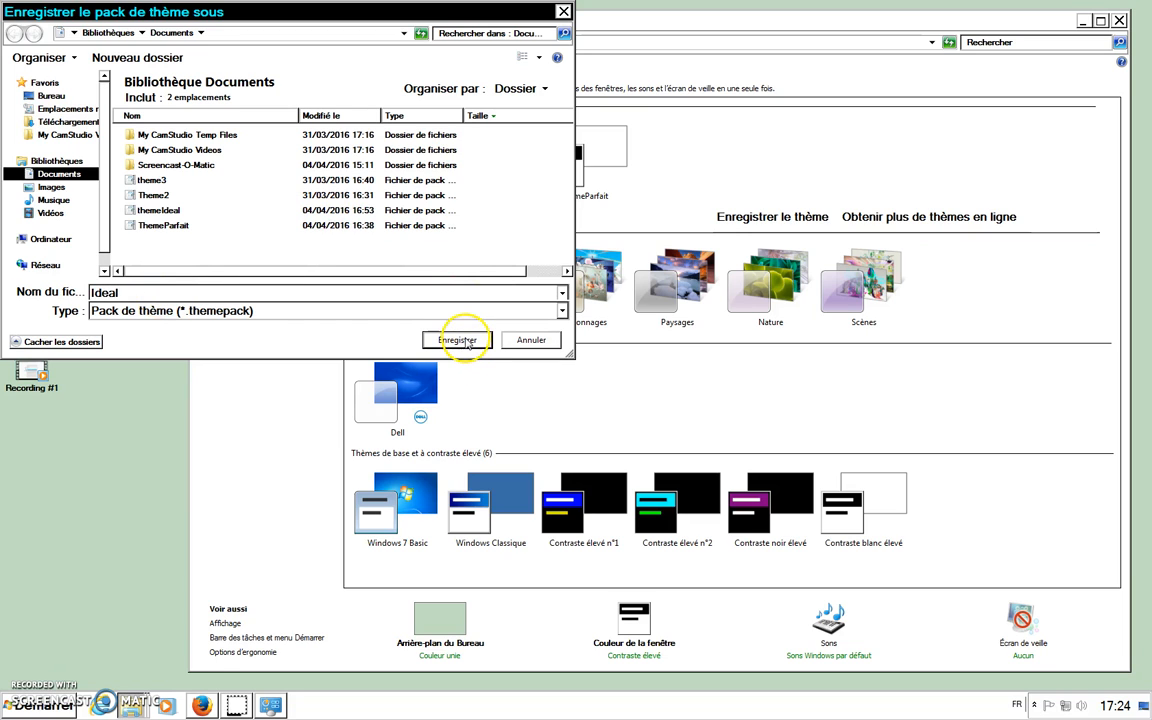
left_click(46, 96)
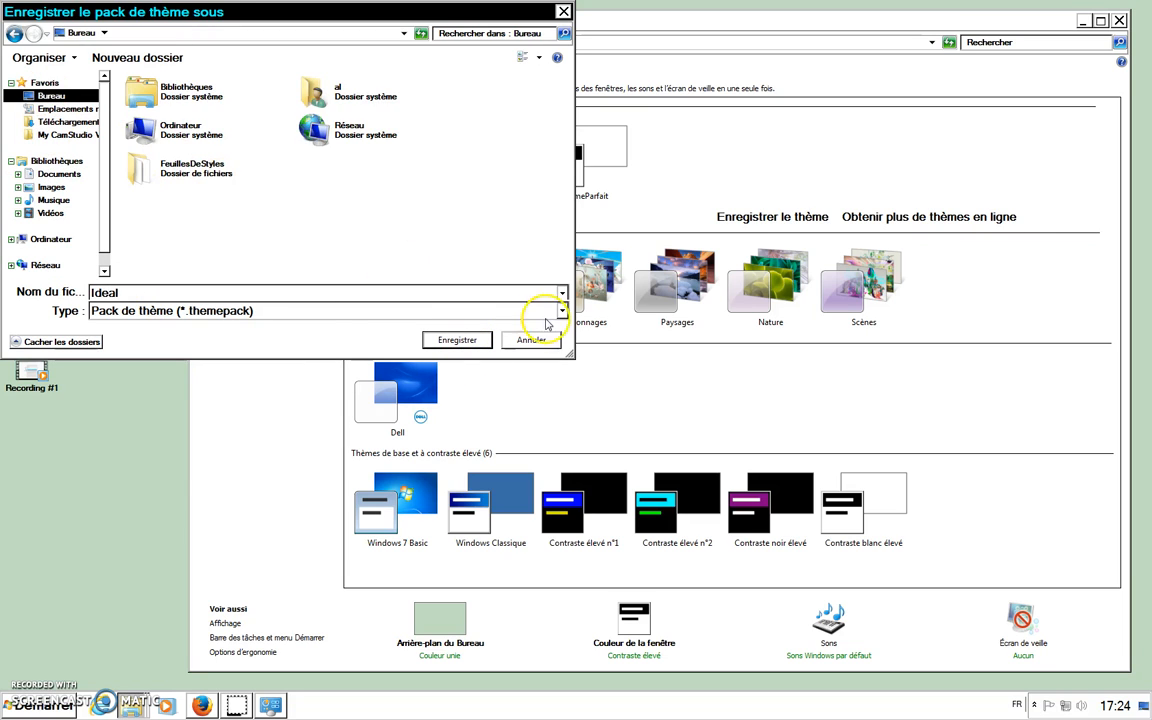
left_click(457, 340)
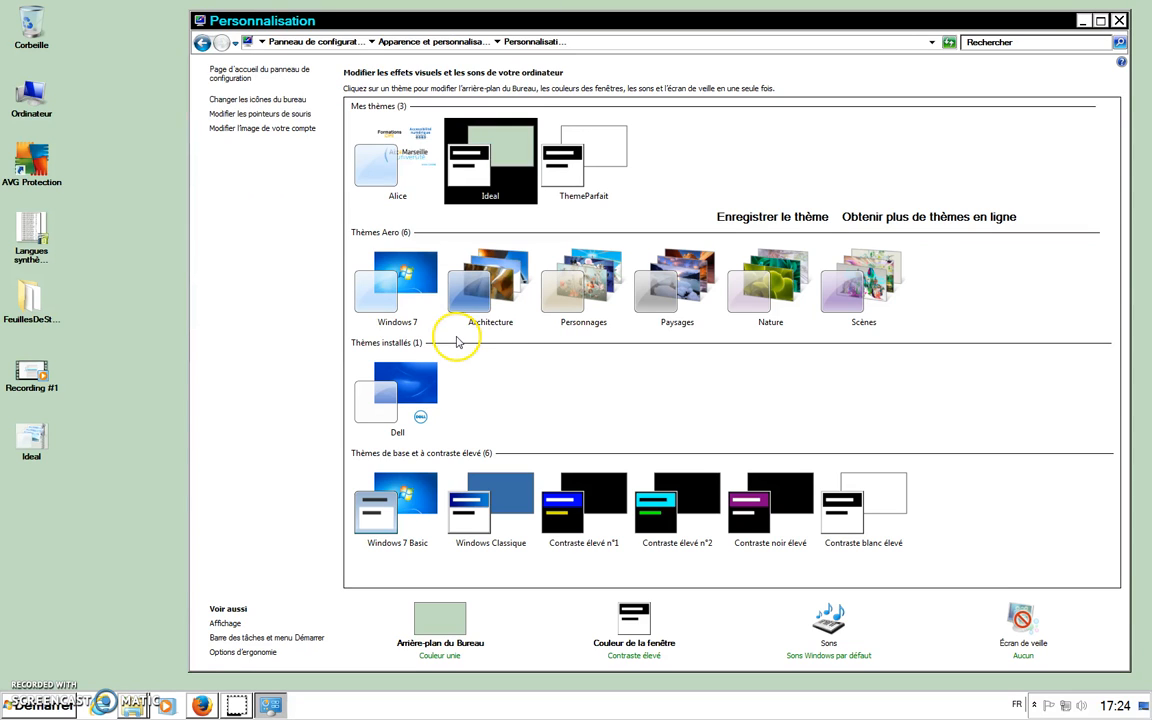
left_click(30, 437)
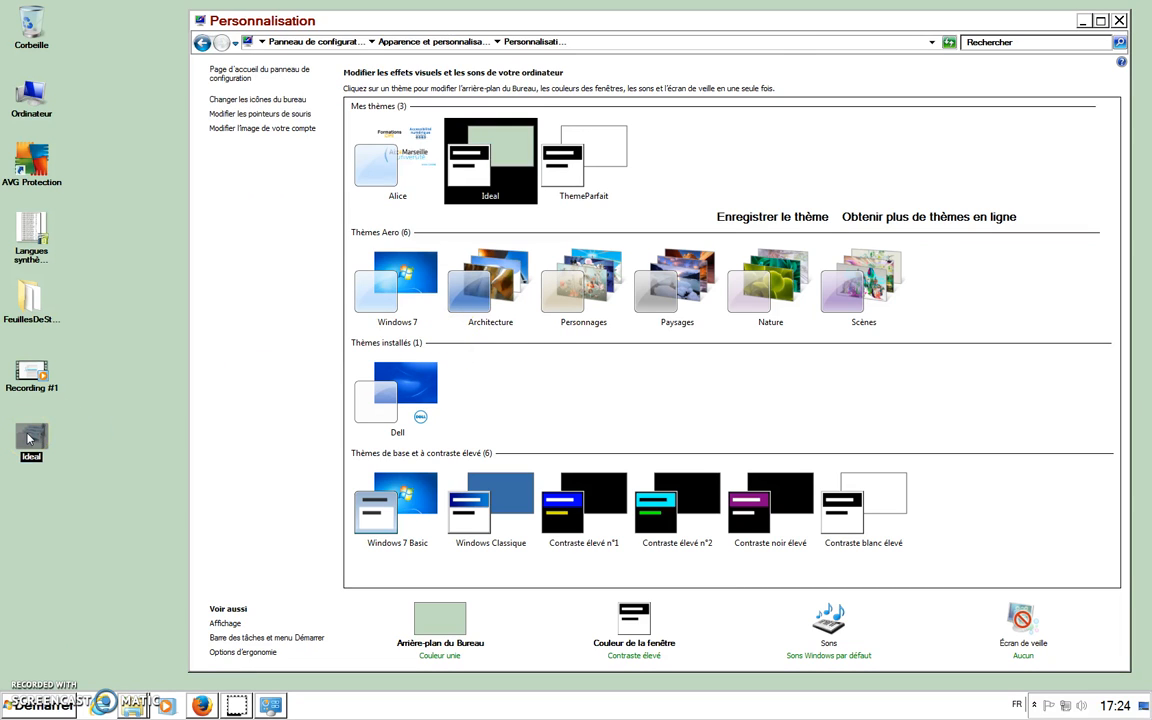
mouse_move(30, 437)
left_mouse_down()
mouse_move(249, 378)
mouse_move(661, 165)
mouse_move(662, 180)
mouse_move(291, 399)
mouse_move(31, 441)
left_mouse_up()
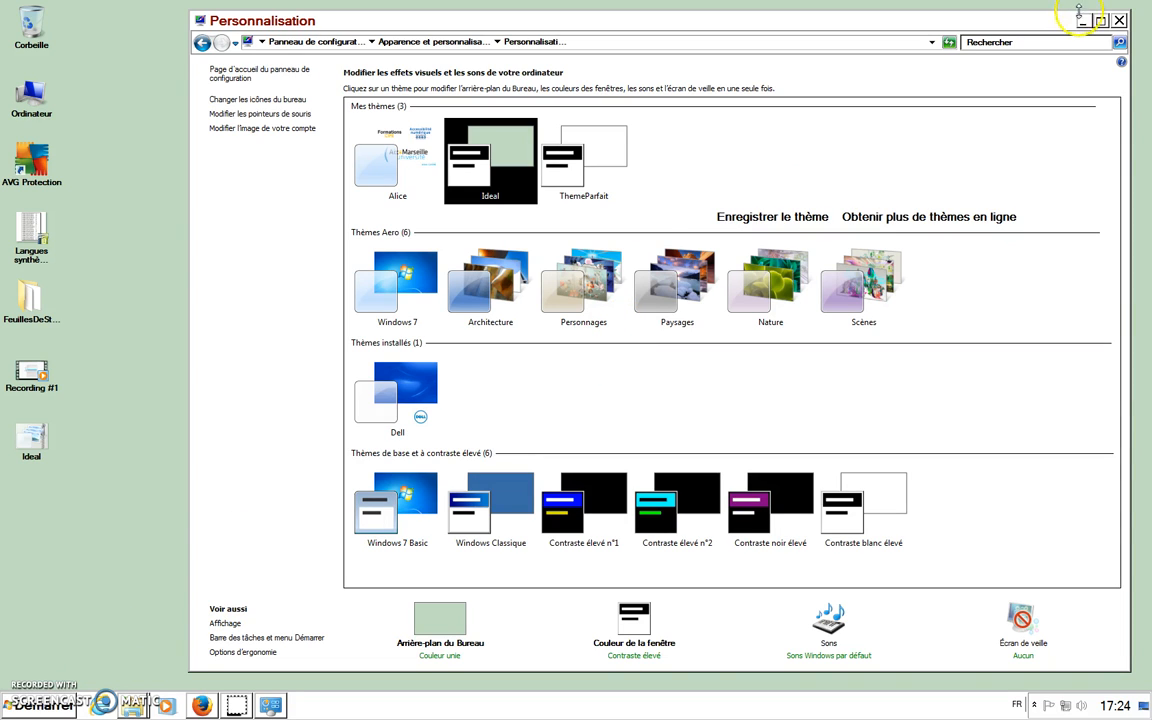
- Minimise the Personnalisation window and enlarge the desktop icons
left_click(1082, 24)
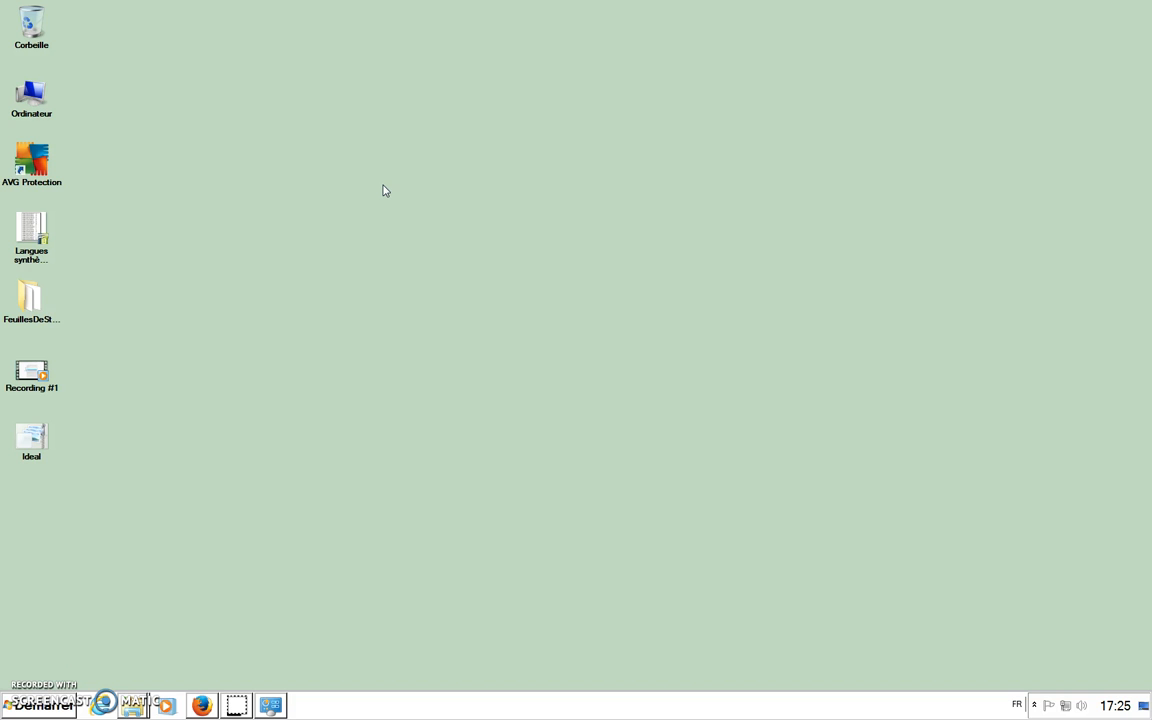
scroll(384, 190, "up", 5)
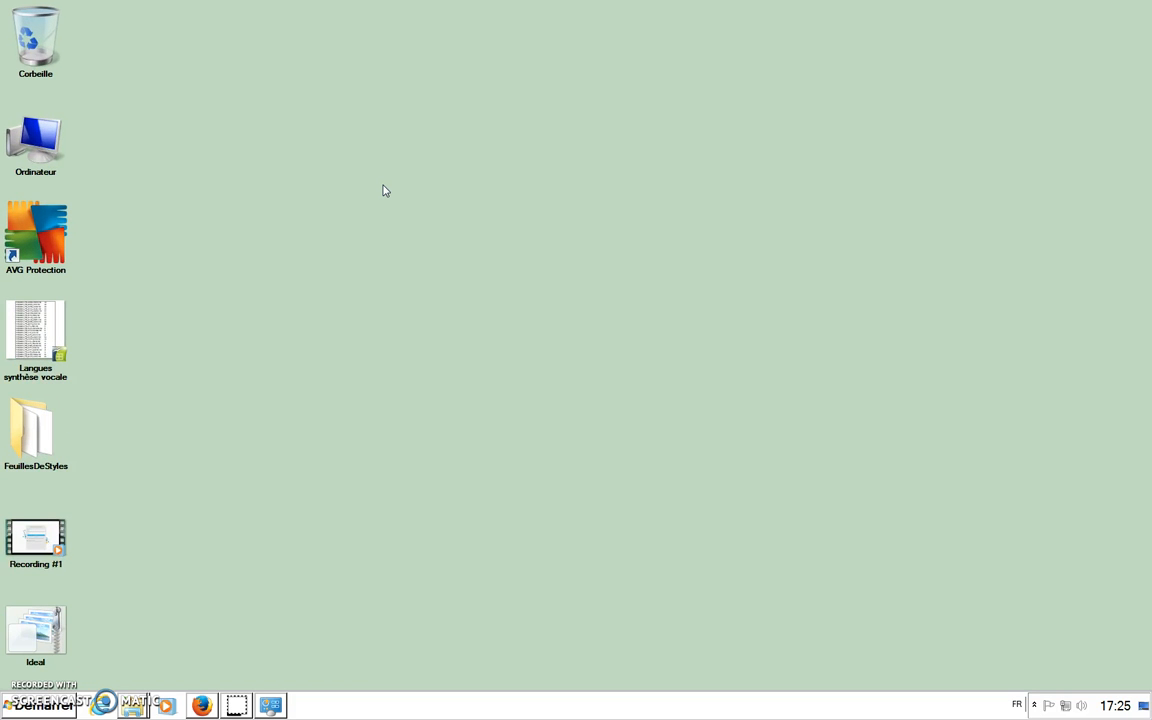
scroll(384, 190, "up", 3)
scroll(384, 190, "down", 3)
scroll(384, 190, "up", 3)
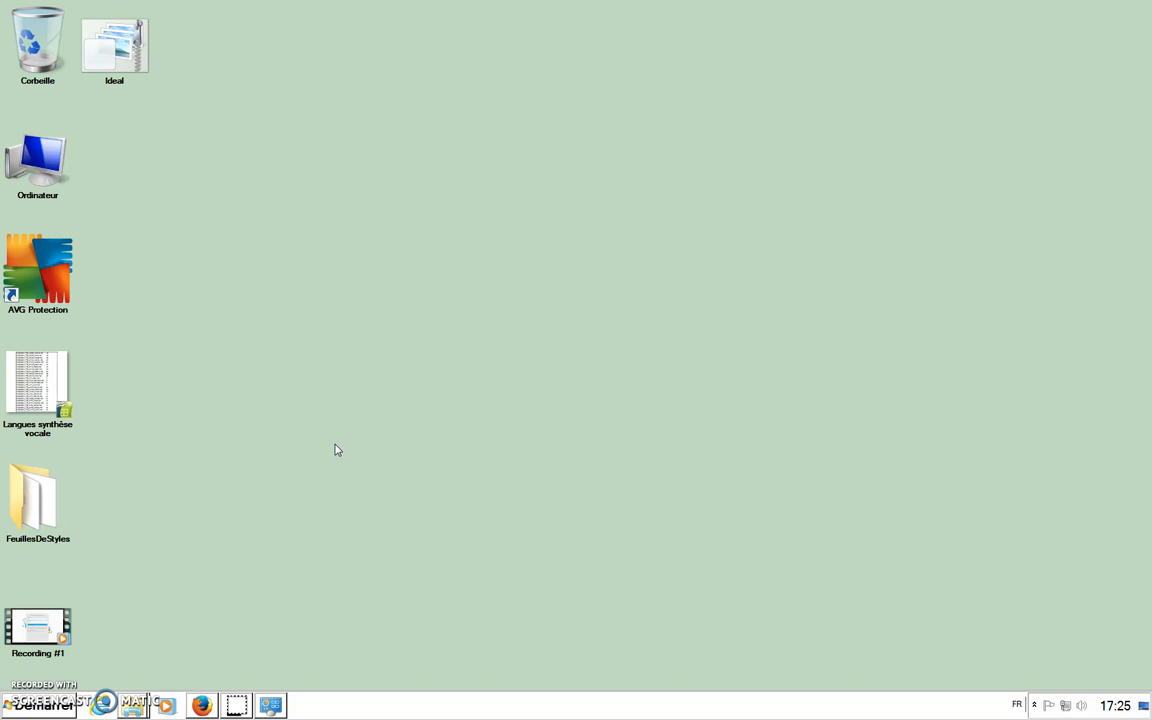
left_click(25, 670)
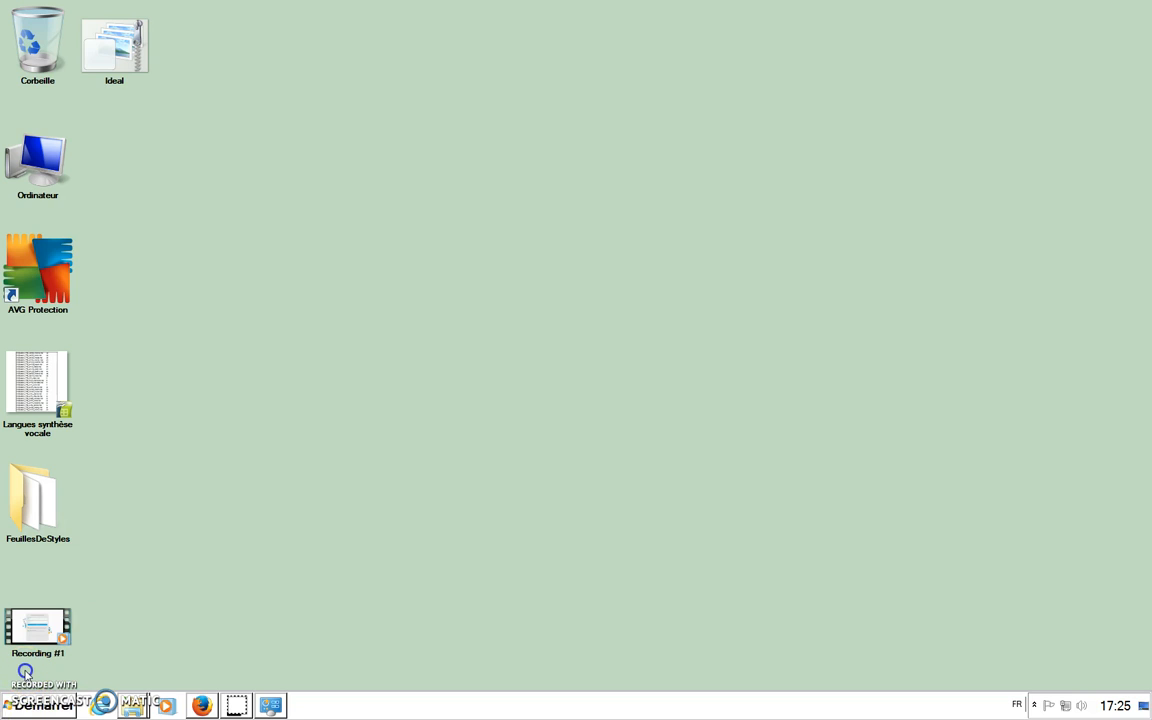